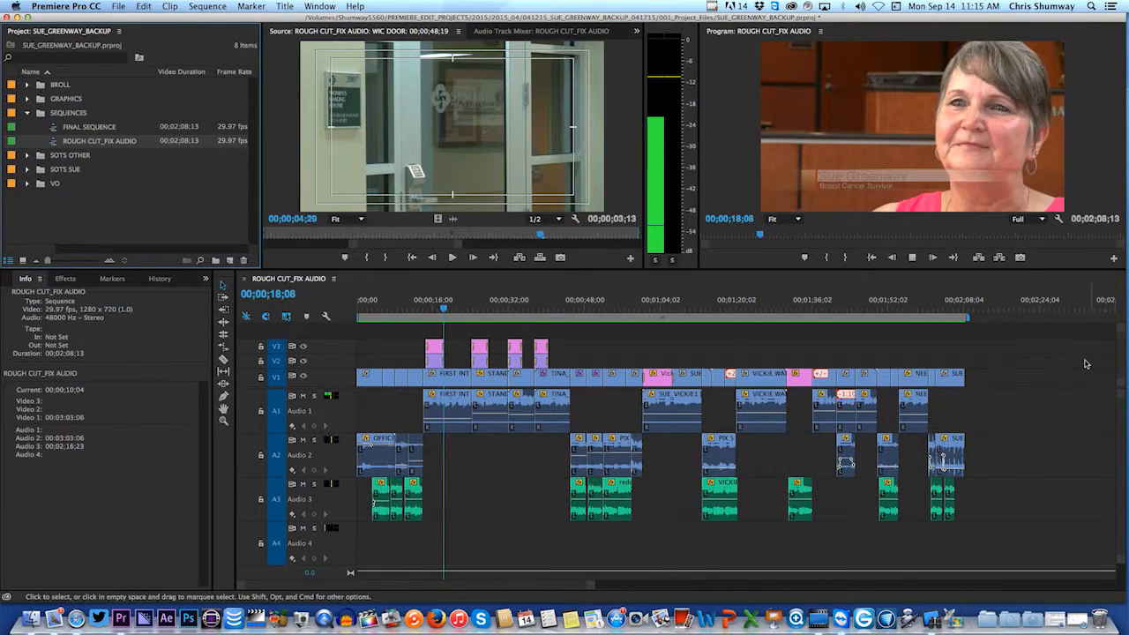
Step: Play back the first three interview and stand-up clips on Audio 1 while checking the left and right audio meters
key("space")
left_click(432, 309)
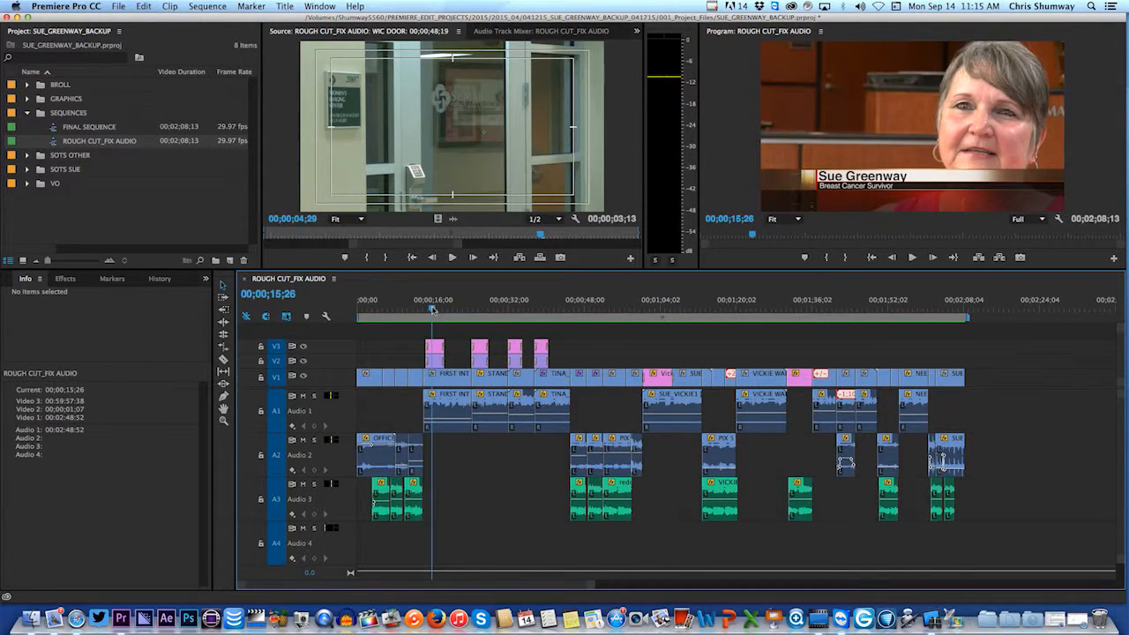
key("space")
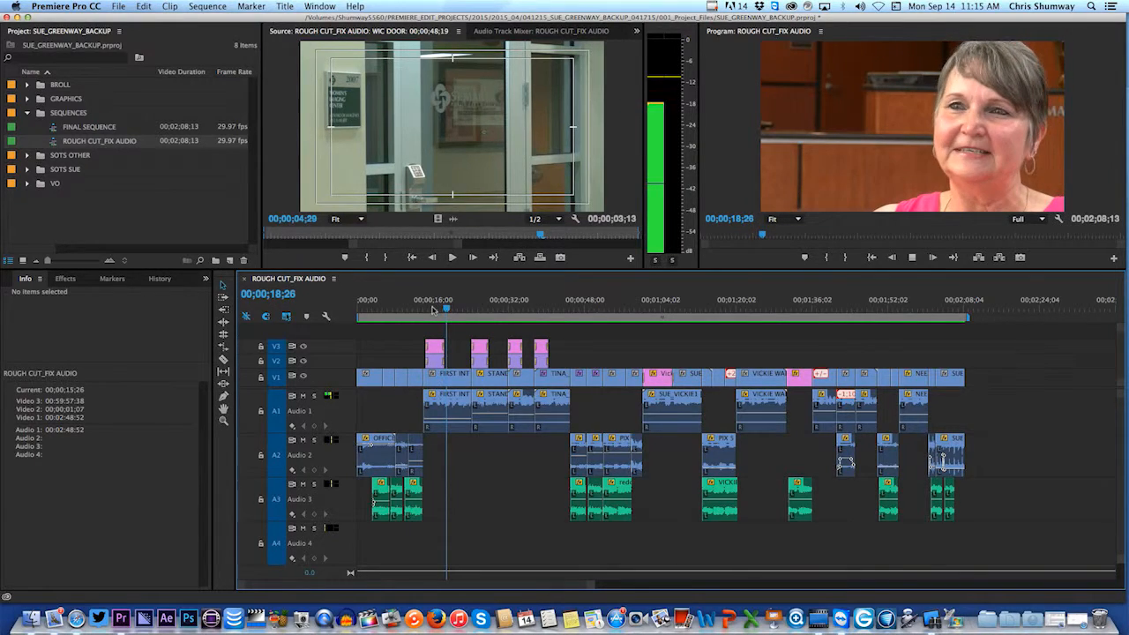
key("space")
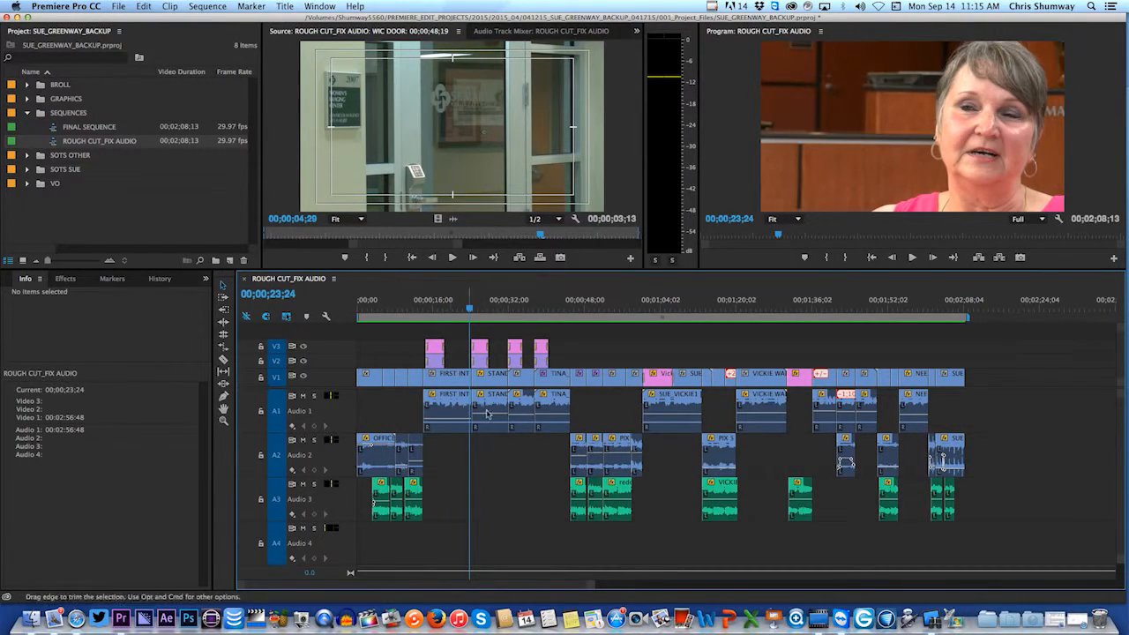
left_click_drag(470, 309, 484, 309)
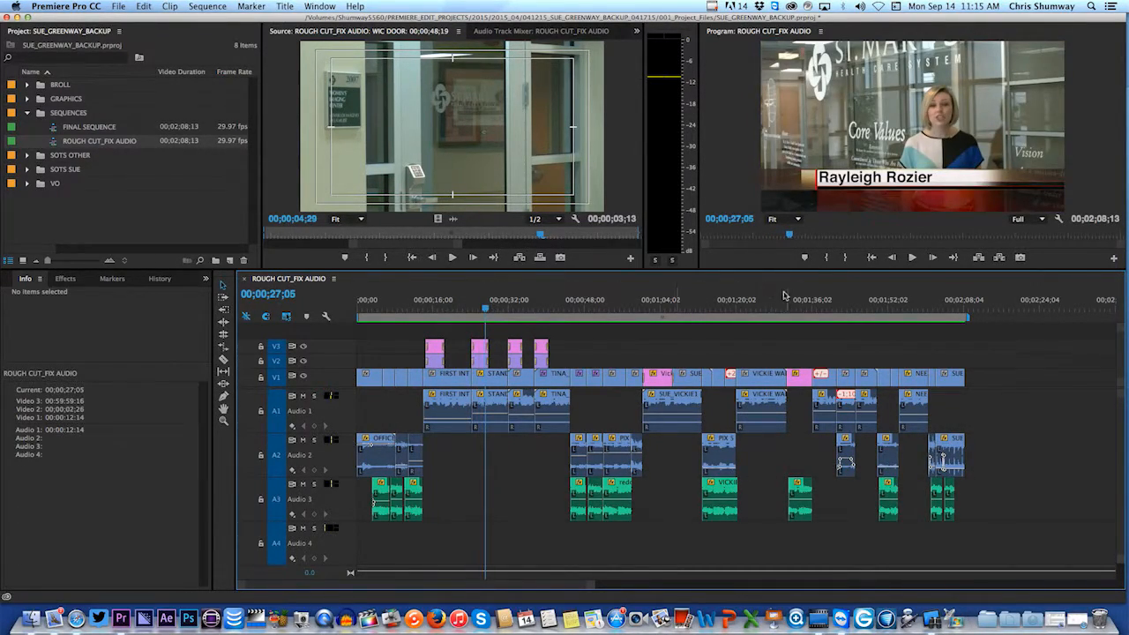
key("space")
key("space")
left_click_drag(491, 309, 518, 312)
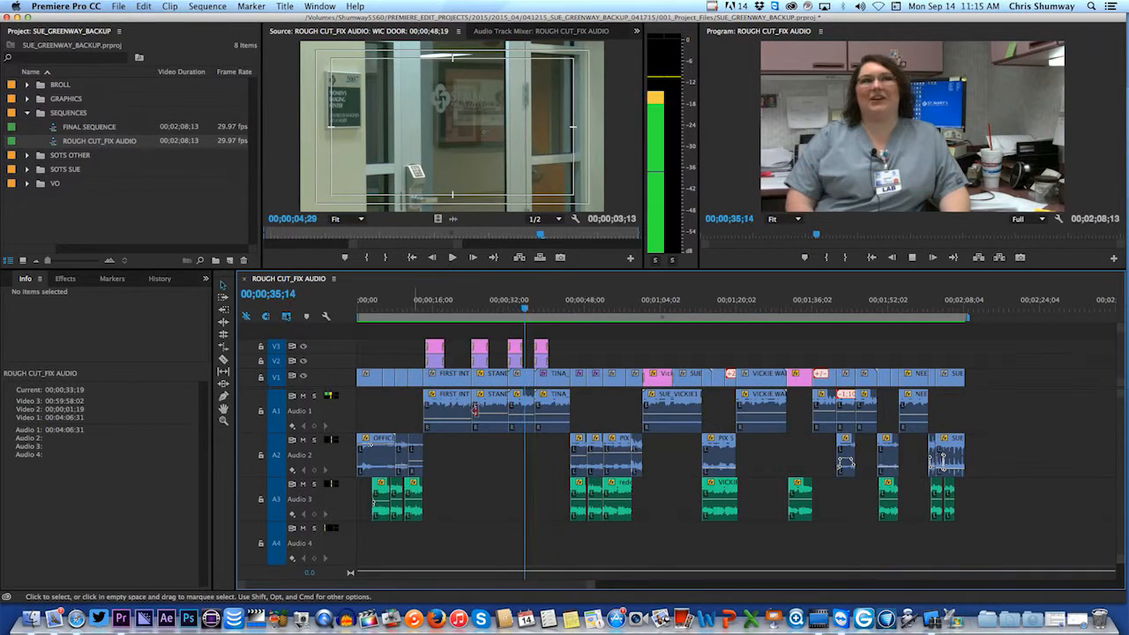
key("space")
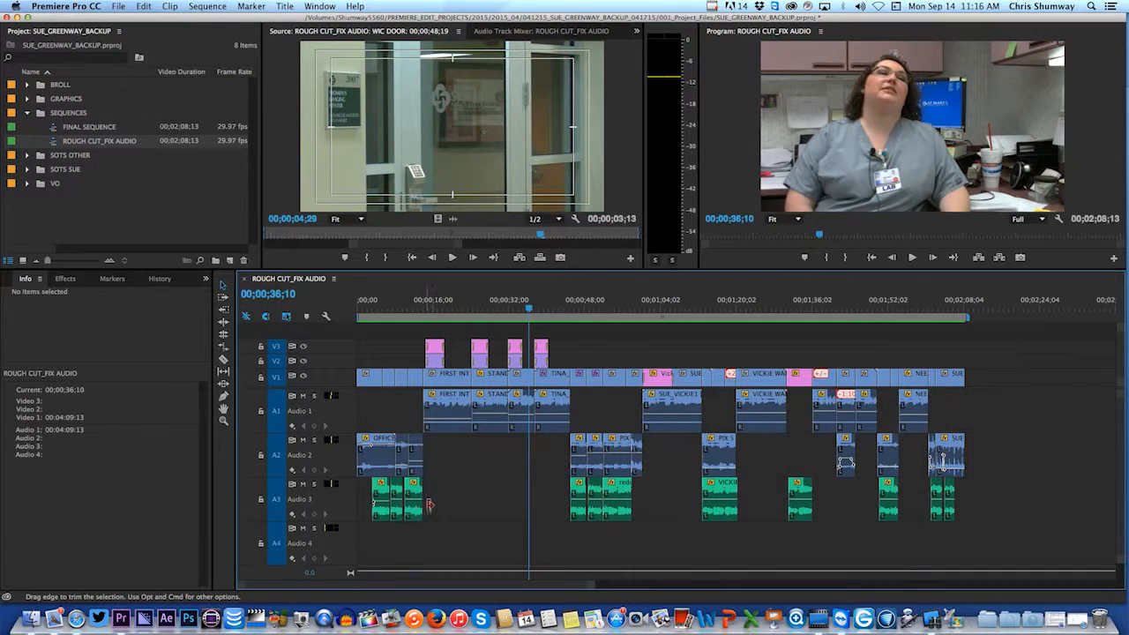
Step: Examine how the clips are spread over Audio 1, Audio 2 and Audio 3, and play on into the fourth Audio 1 clip
left_click(458, 412)
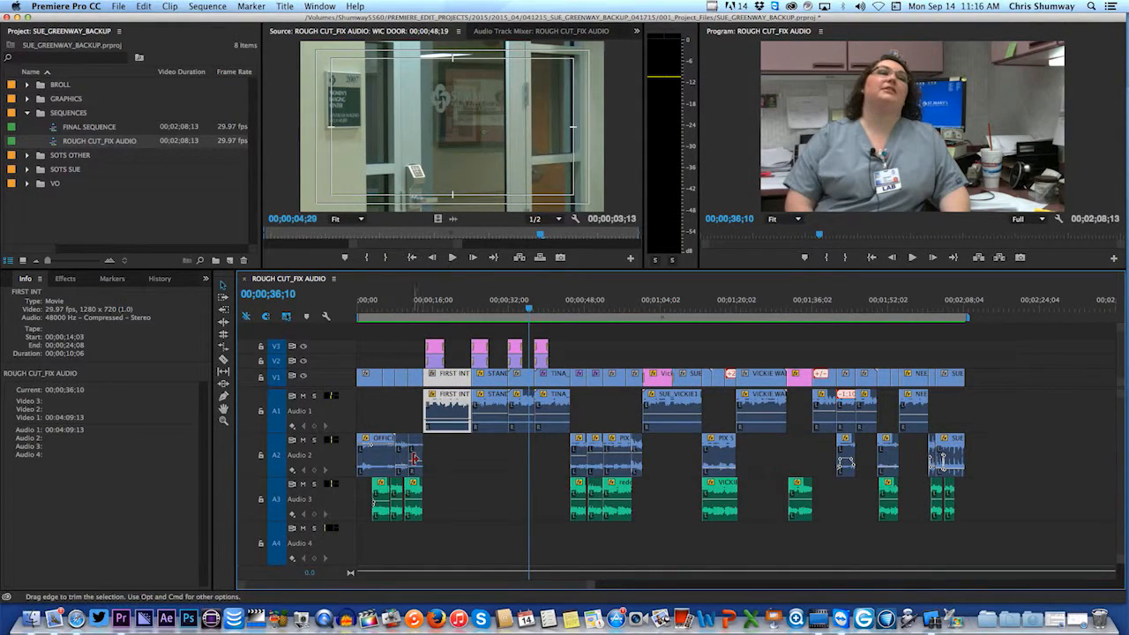
left_click(413, 458)
left_click(436, 459)
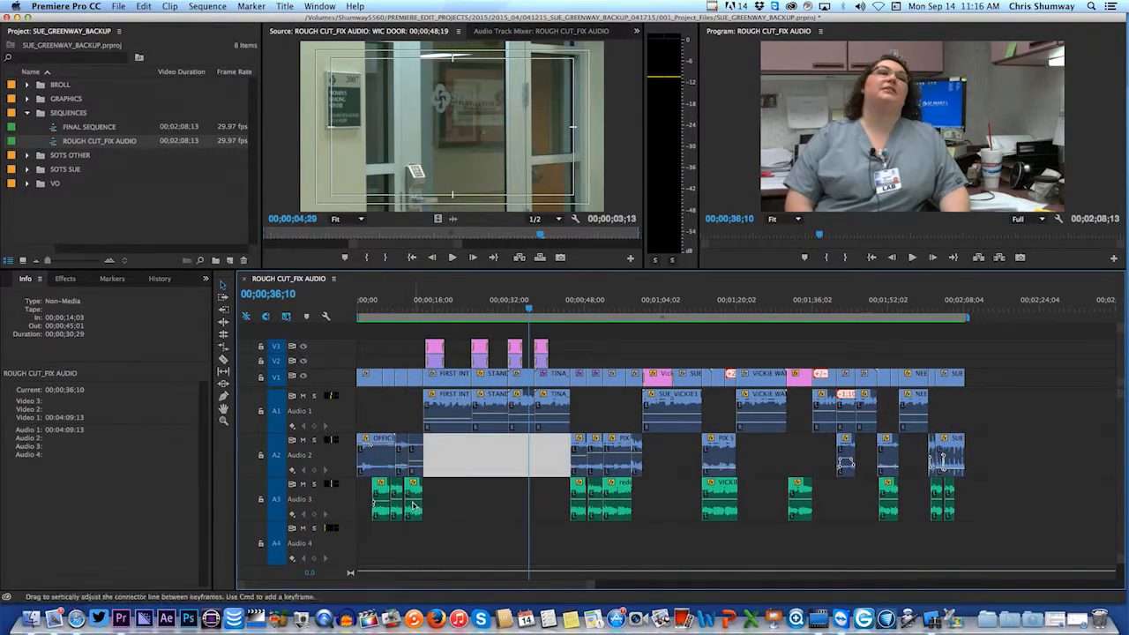
left_click(412, 504)
left_click(617, 505)
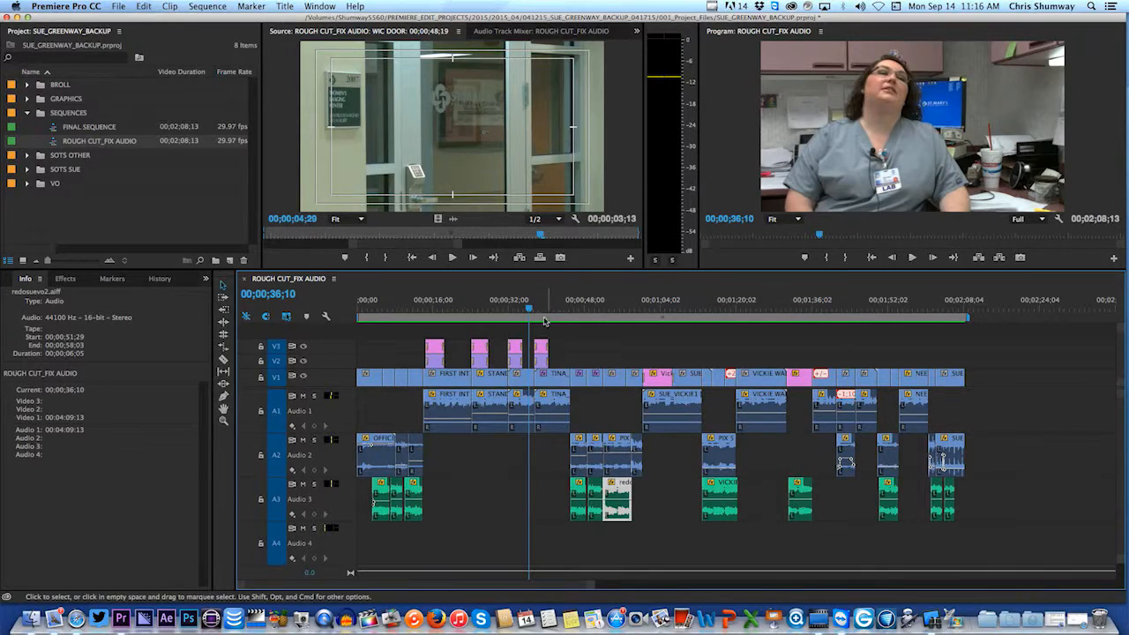
key("space")
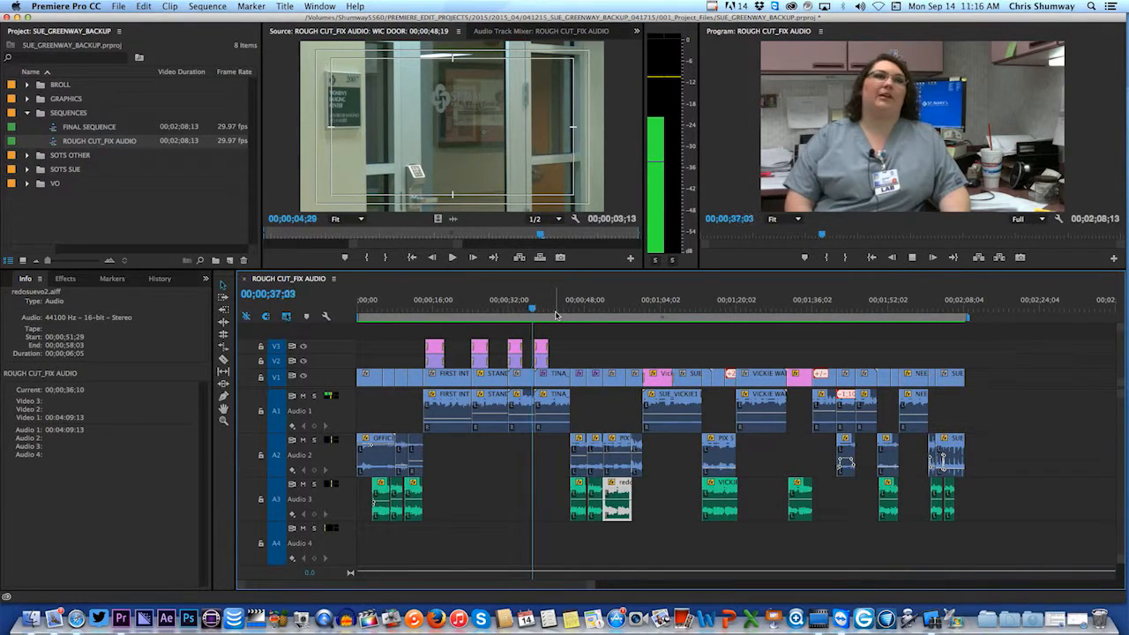
key("space")
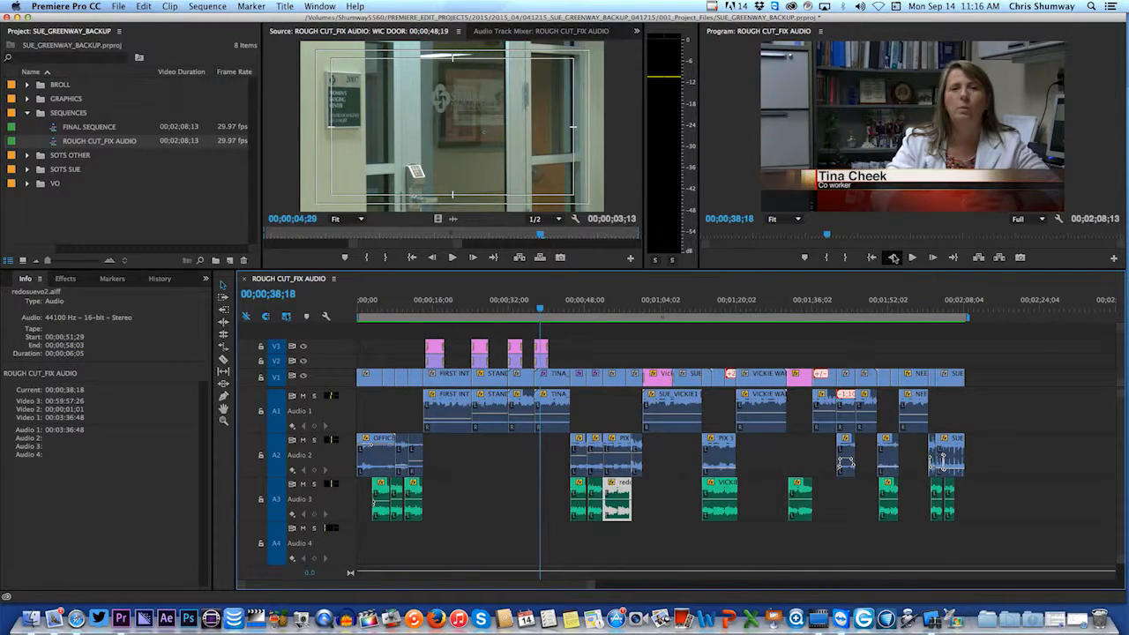
Step: Select all clips on Audio 1 and modify their audio channels so the left source channel feeds both left and right
left_click(391, 407)
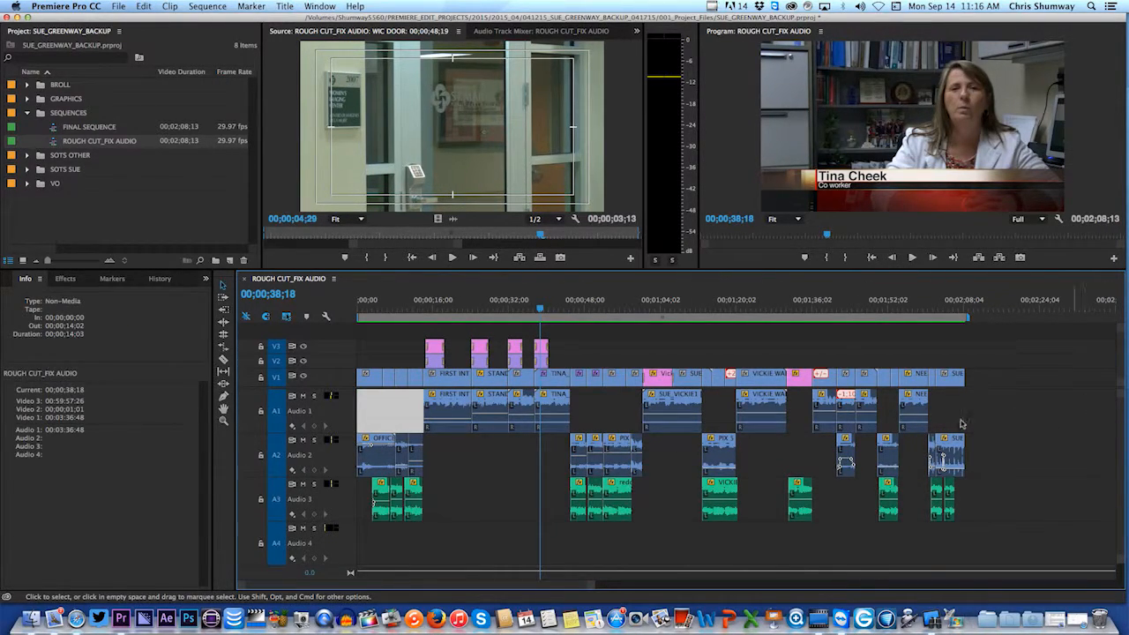
left_click_drag(398, 407, 960, 405)
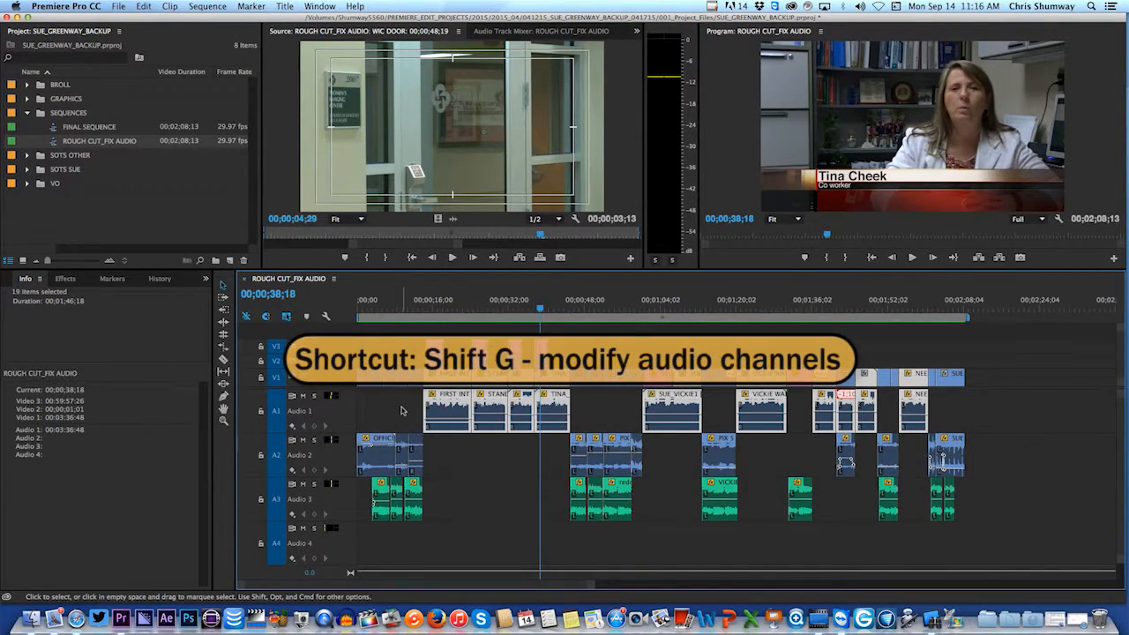
key("shift+g")
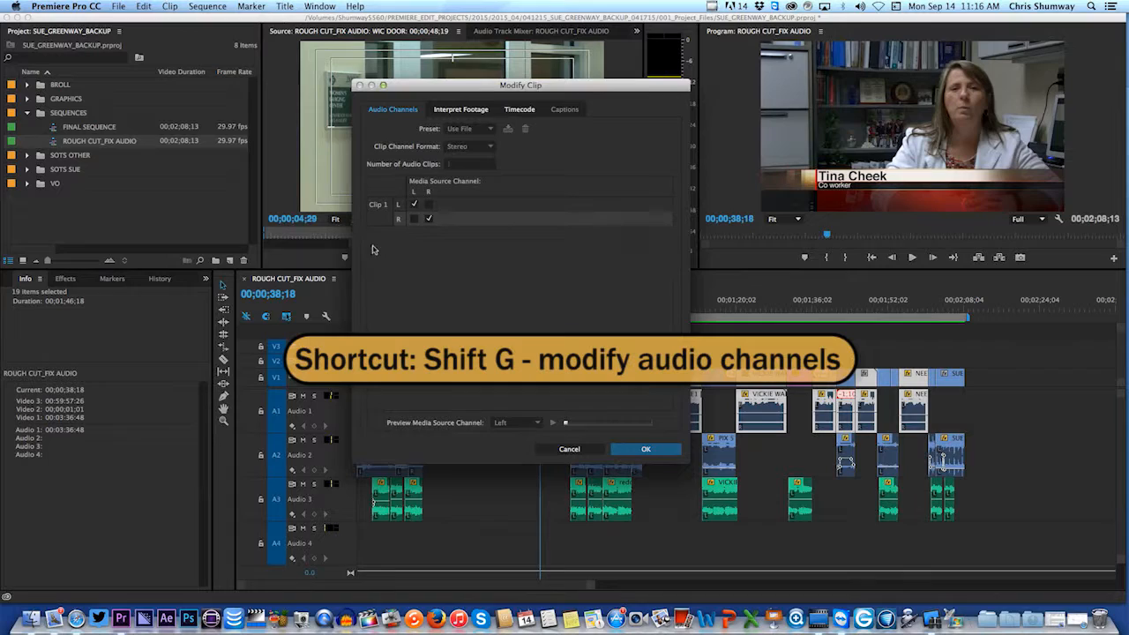
left_click(425, 240)
left_click(655, 468)
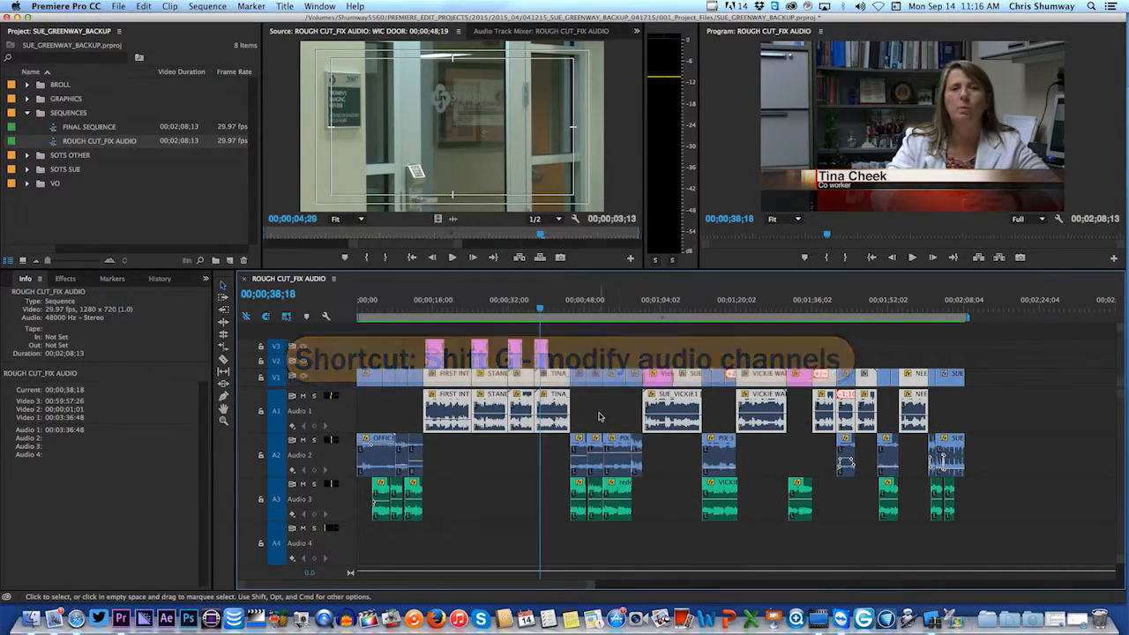
Step: Play several Audio 1 clips along the sequence to check that both channels carry sound
key("space")
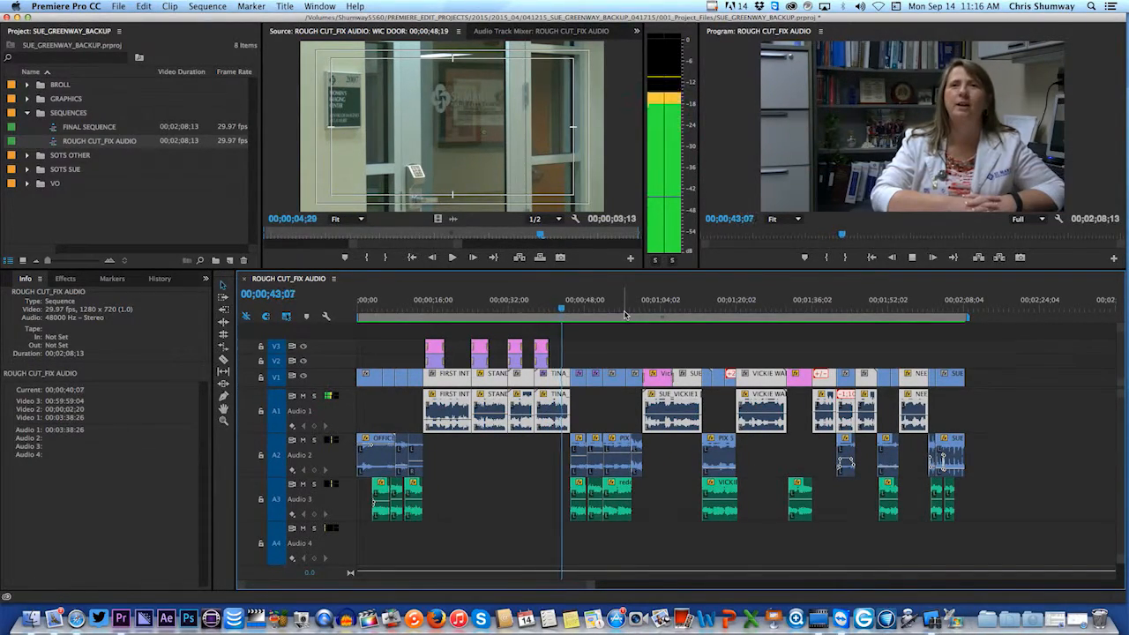
key("space")
key("Down")
key("Down")
key("Down")
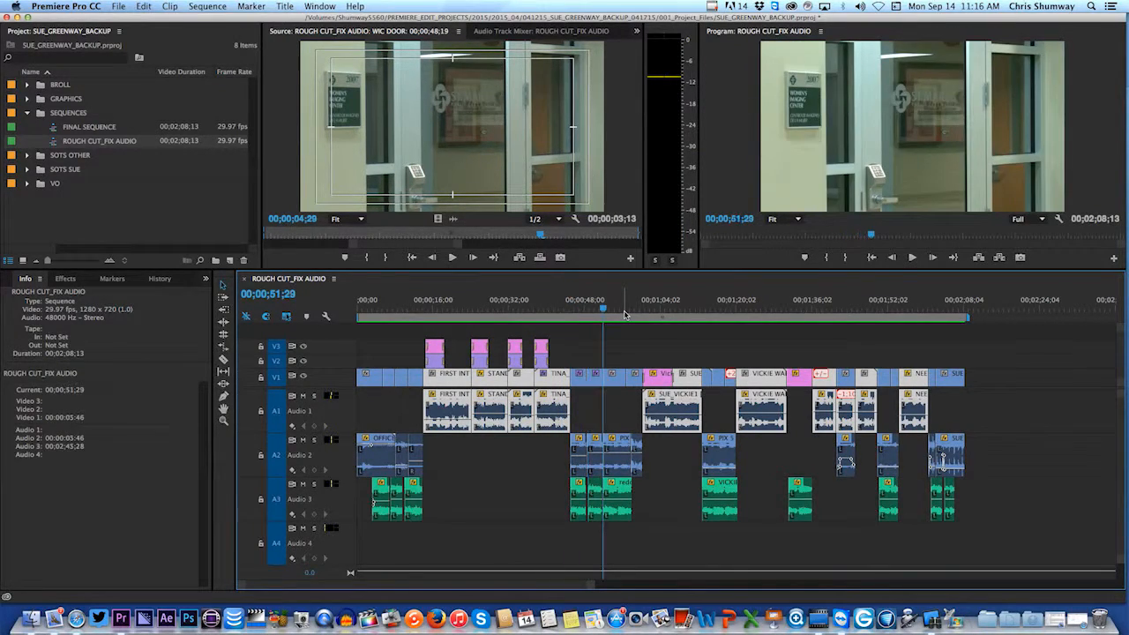
key("Down")
key("space")
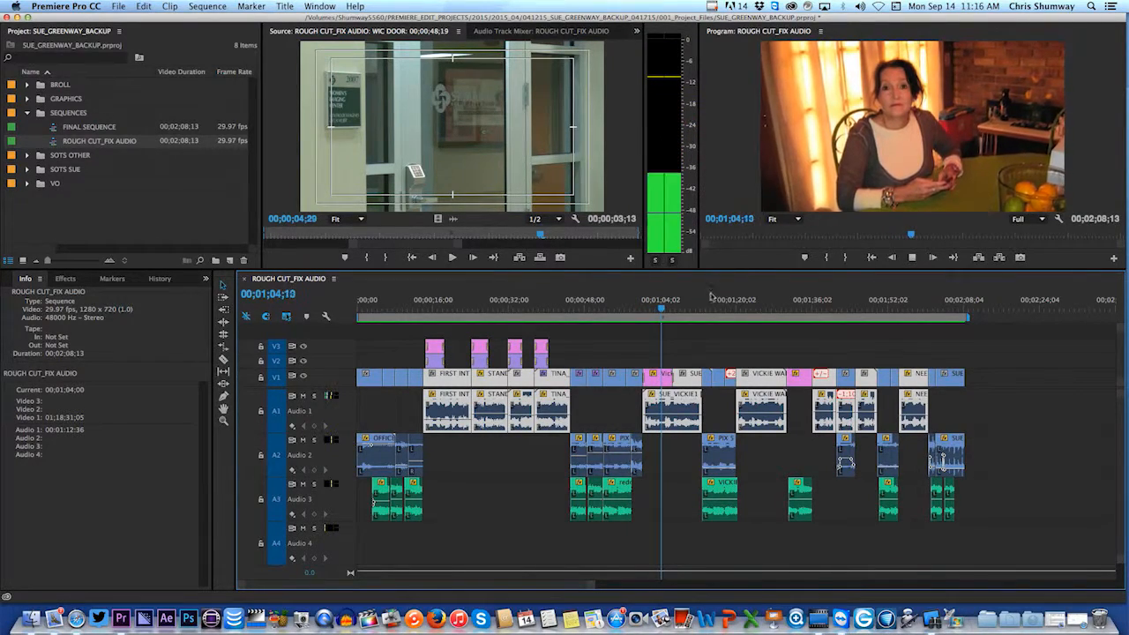
mouse_move(715, 300)
left_mouse_down()
mouse_move(700, 303)
mouse_move(711, 306)
left_mouse_up()
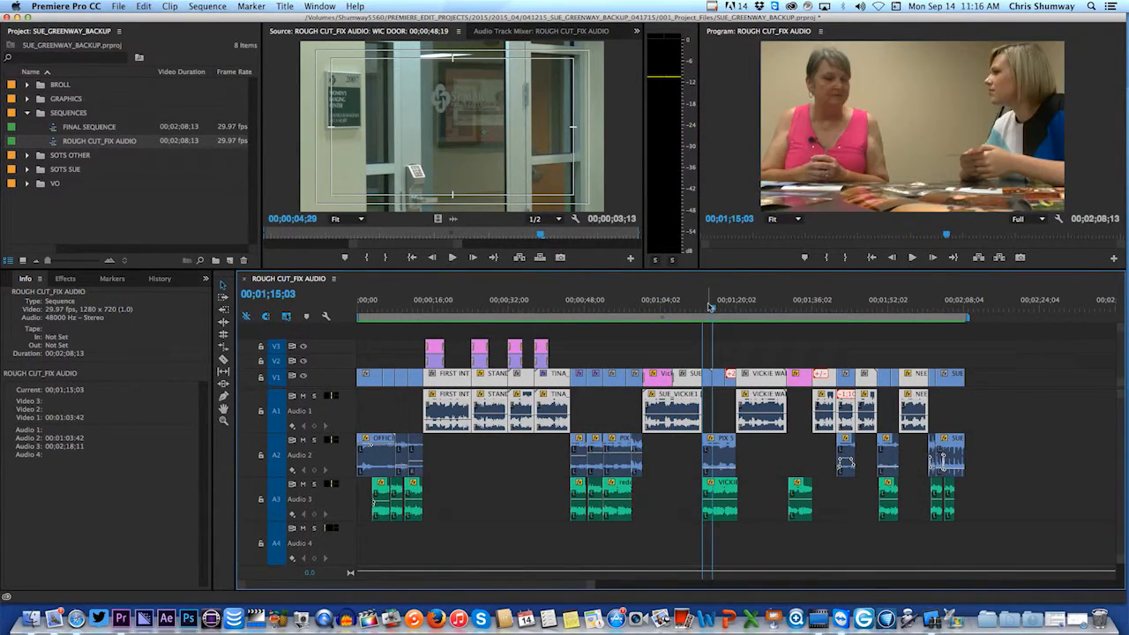
key("space")
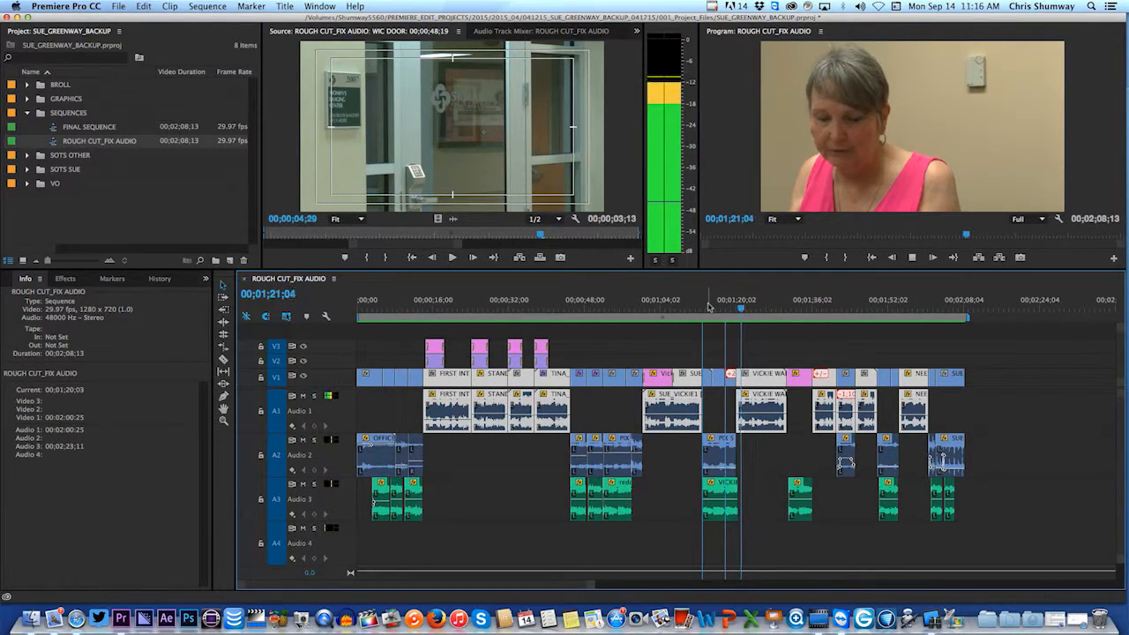
left_click(744, 313)
left_click_drag(747, 313, 449, 321)
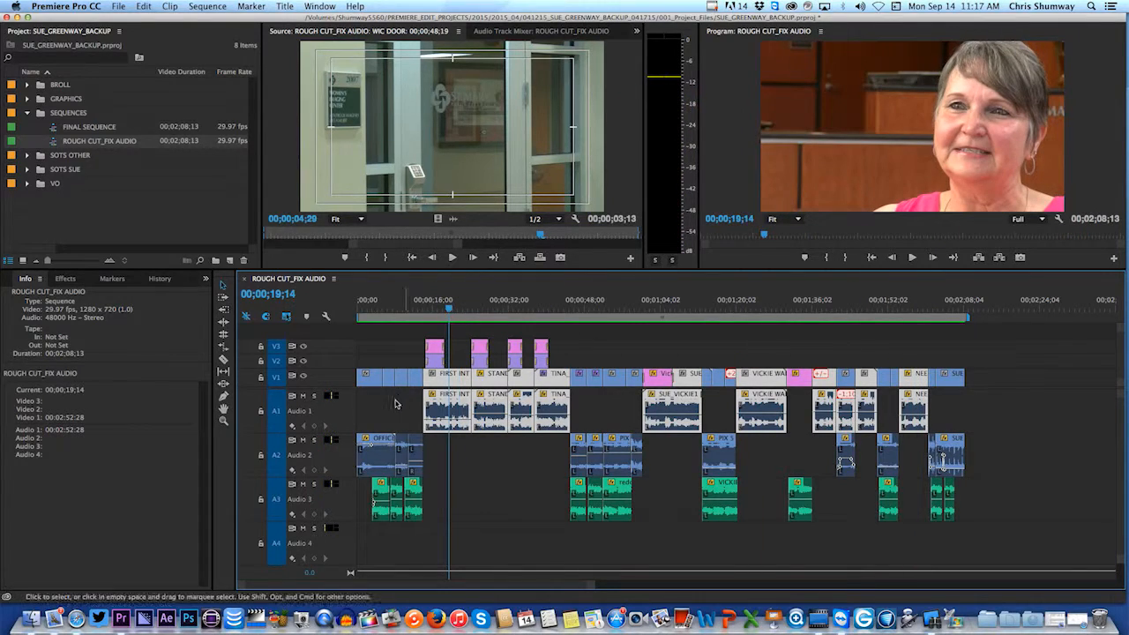
Step: Deselect the clips and play the hallway section and the stand-up clip to check their levels on the meters
left_click(395, 403)
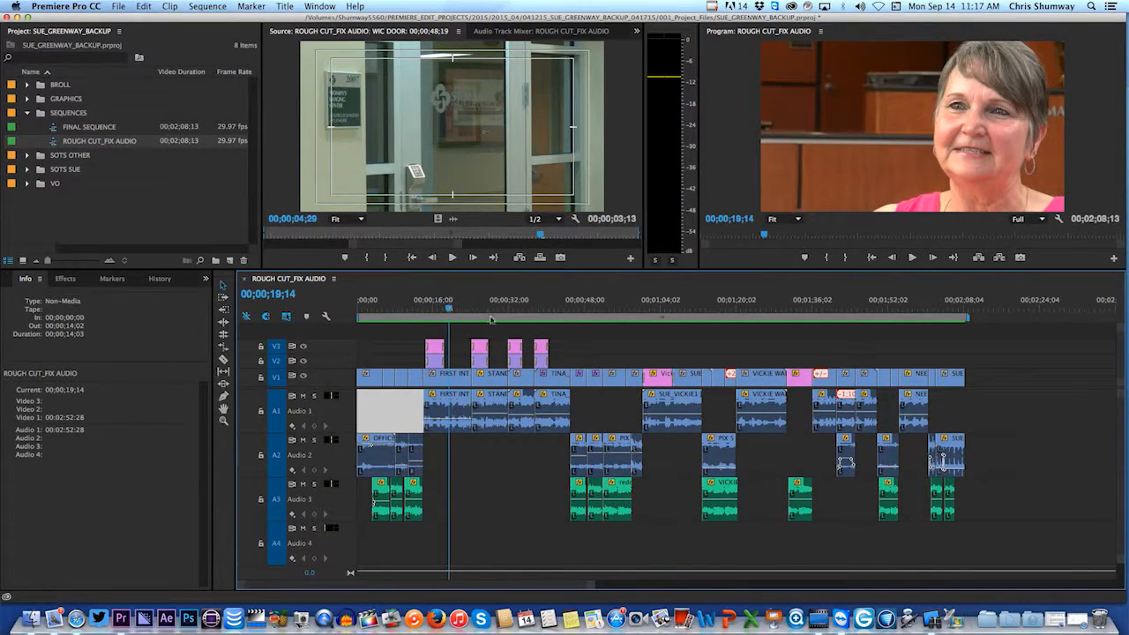
left_click(573, 313)
key("space")
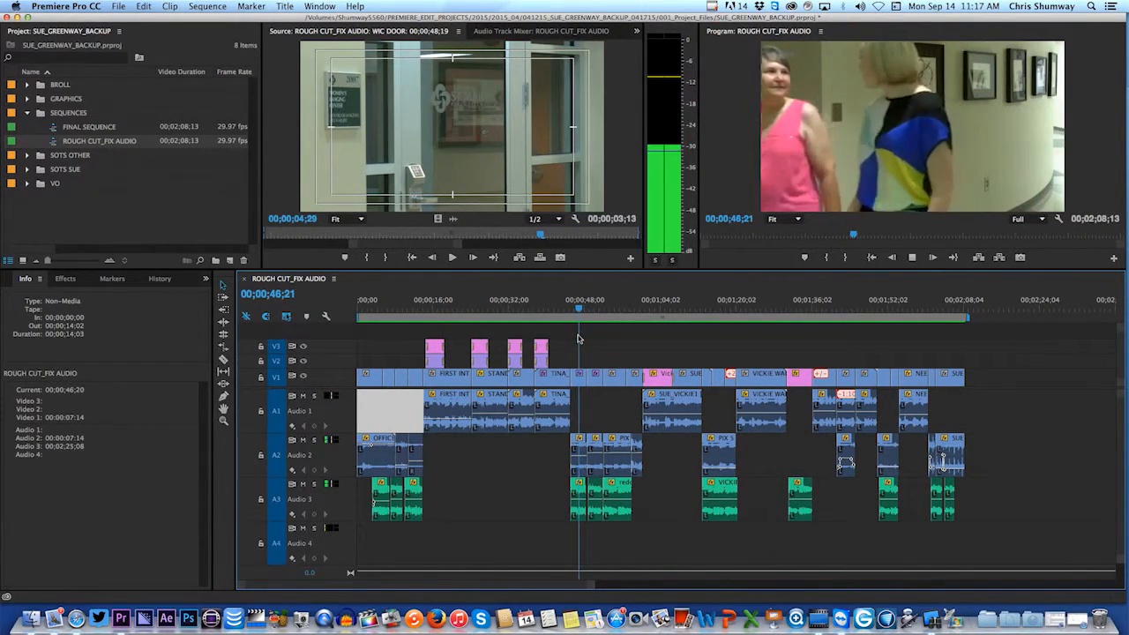
left_click_drag(586, 309, 535, 341)
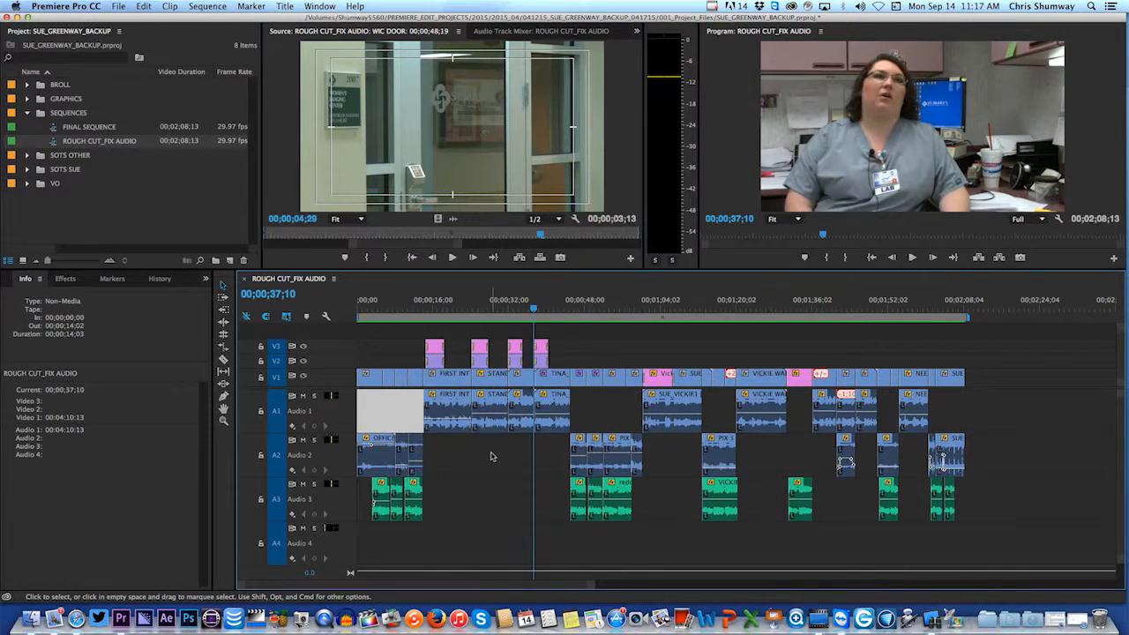
key("Home")
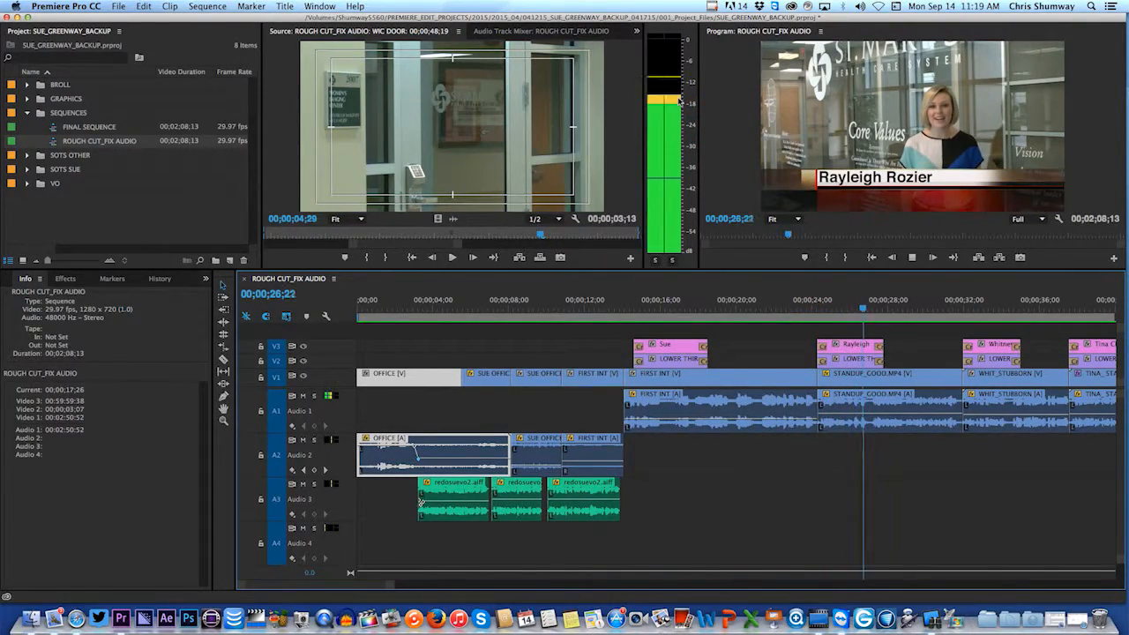
key("space")
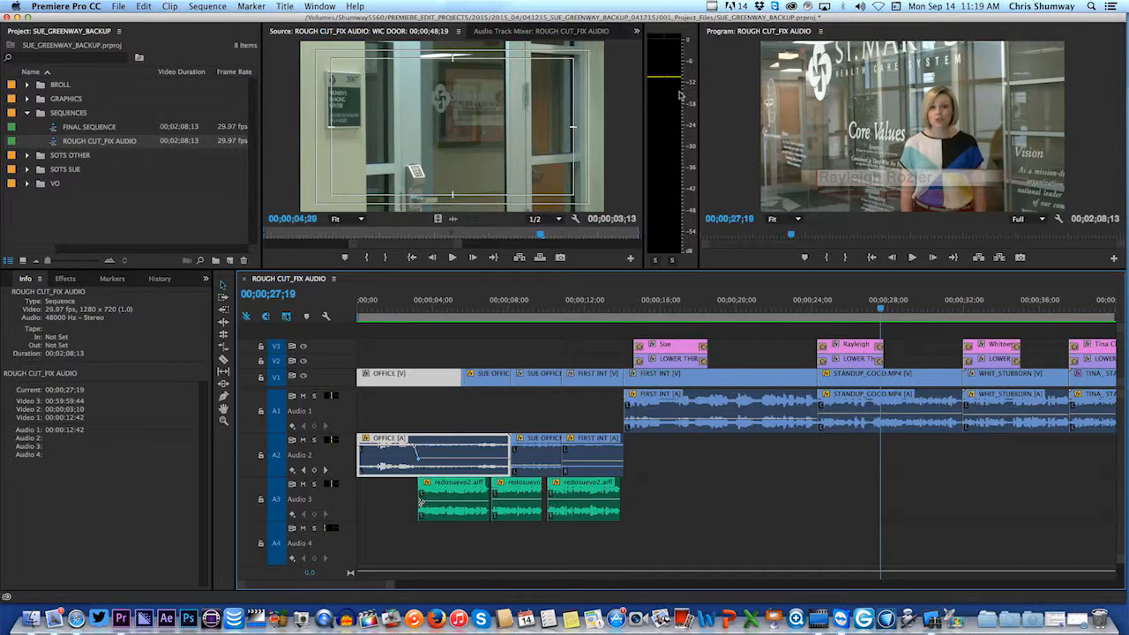
Step: Lower the gain of the FIRST INT clip on Audio 1 with Adjust Gain and play it from its start to check the peaks
left_click(754, 407)
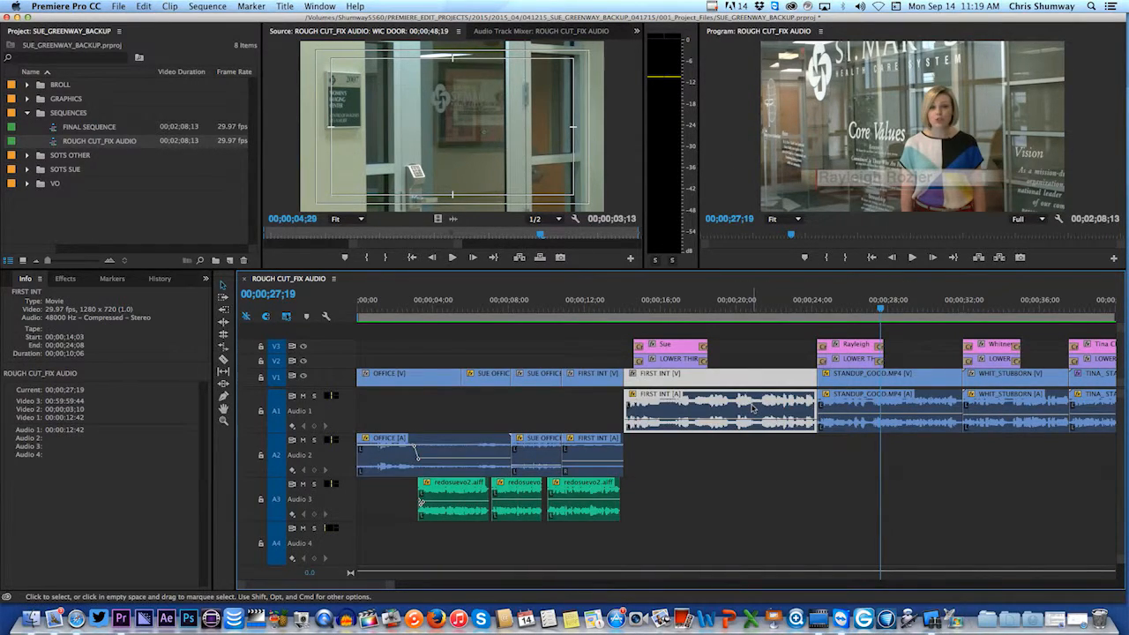
left_click(844, 406)
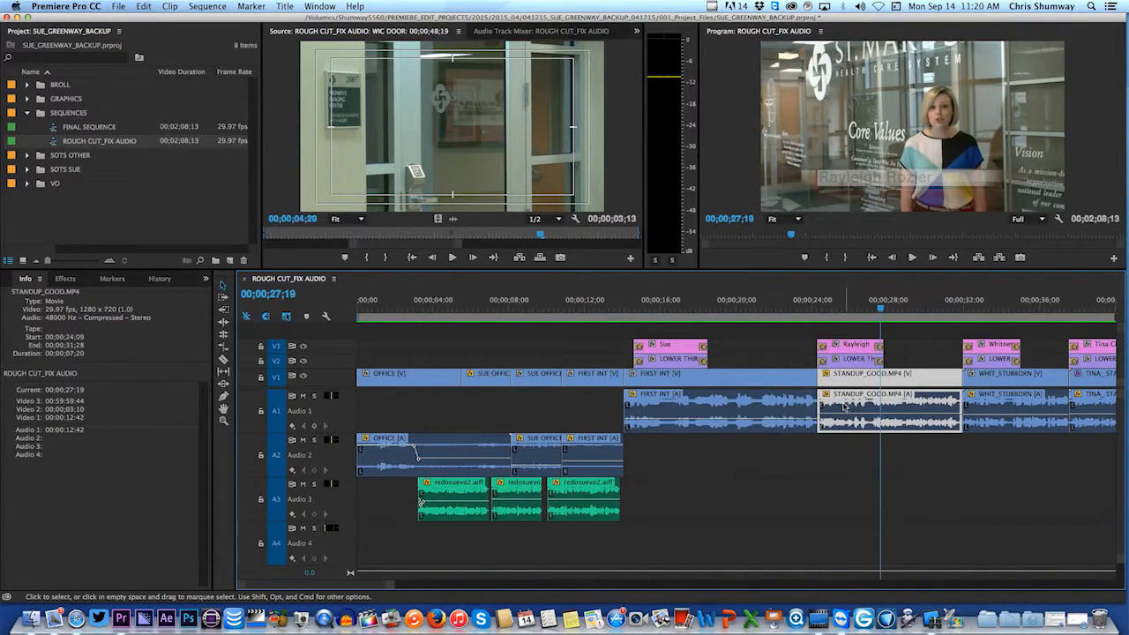
left_click(751, 409)
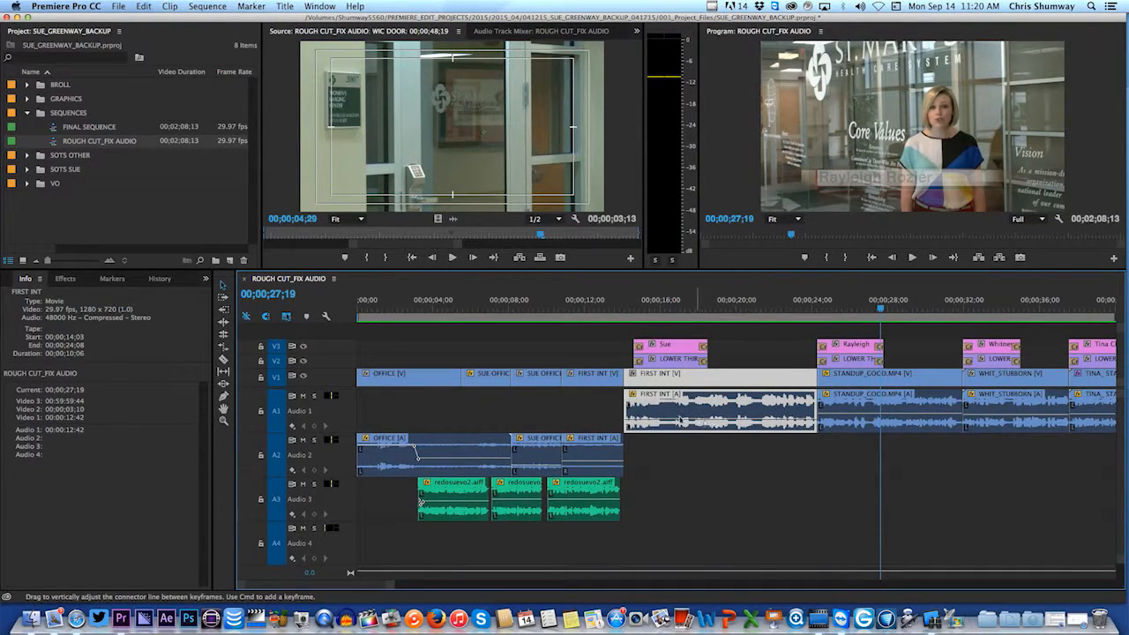
mouse_move(713, 423)
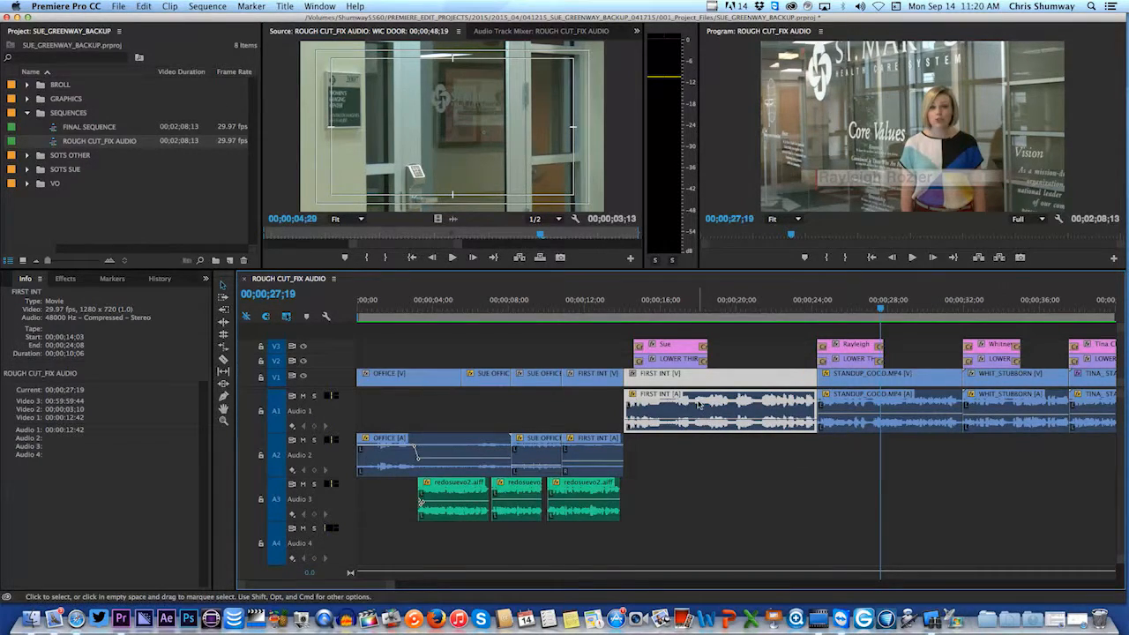
left_click_drag(881, 308, 756, 309)
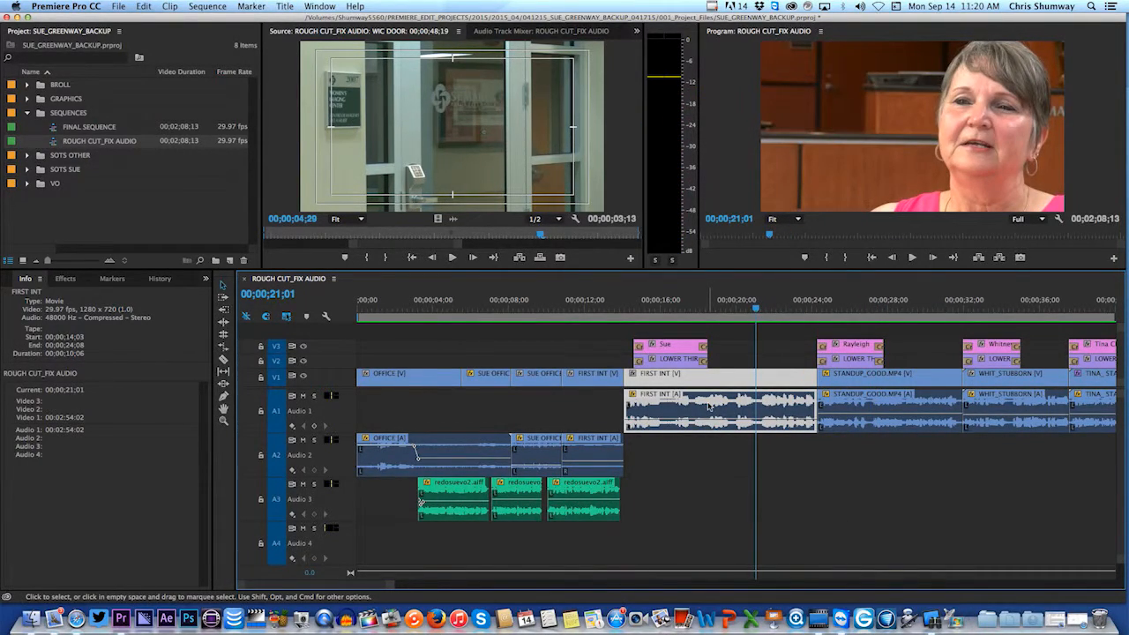
mouse_move(710, 407)
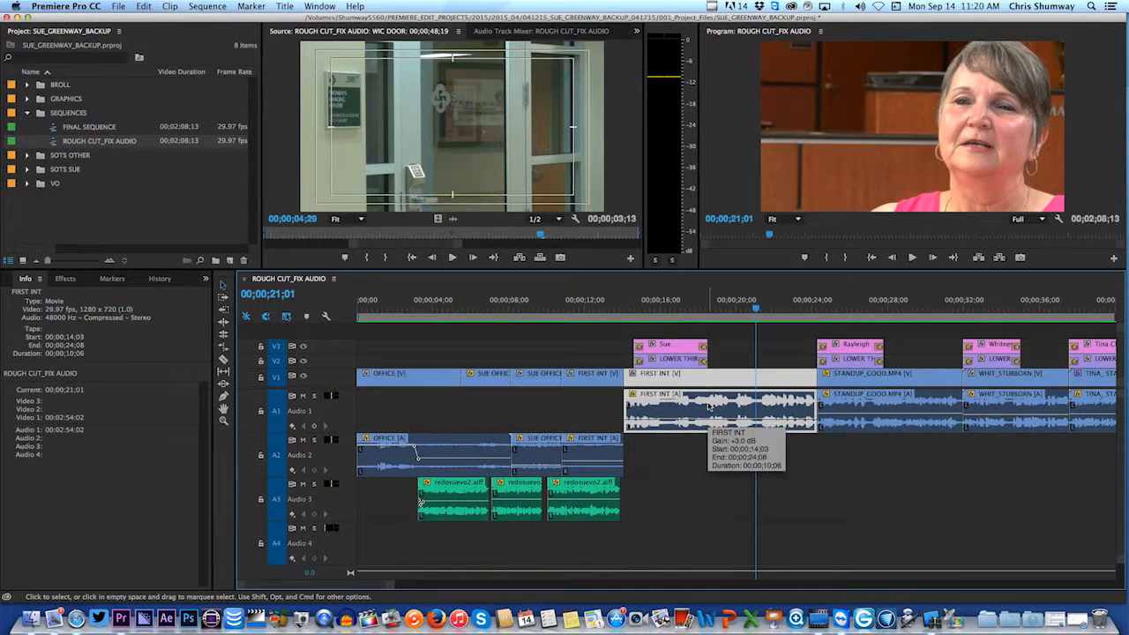
key("g")
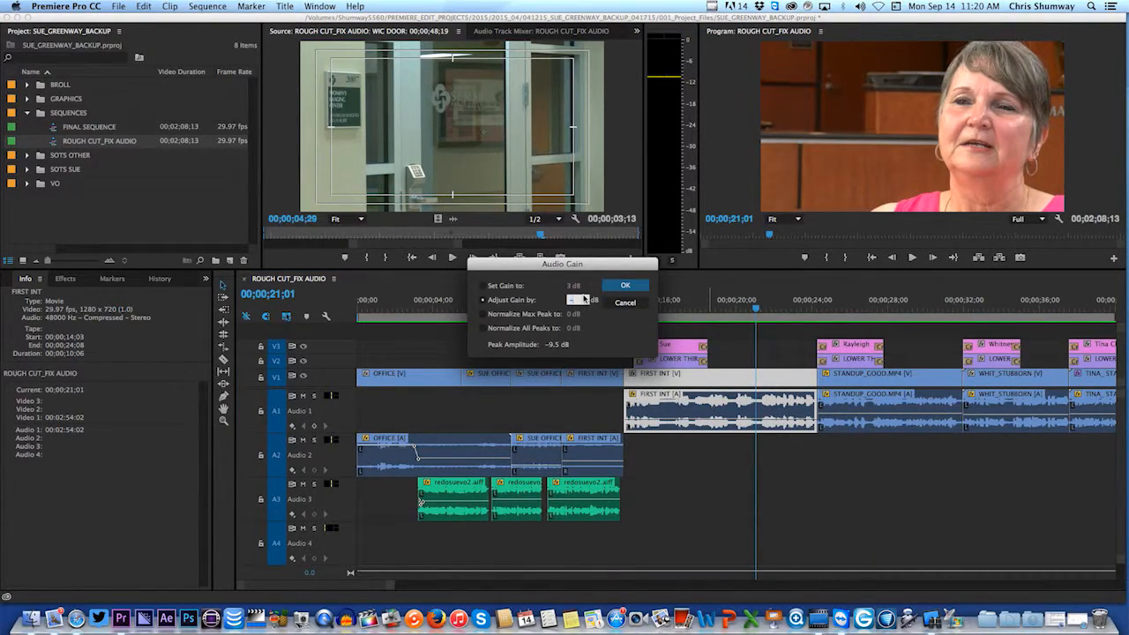
key("Return")
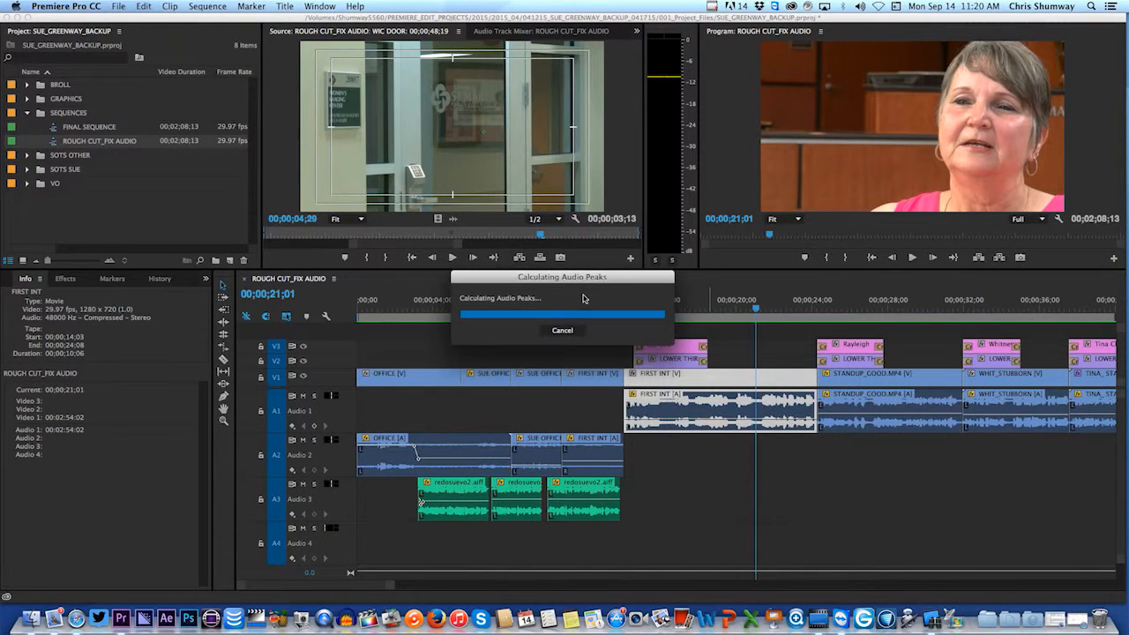
left_click_drag(756, 308, 629, 308)
key("space")
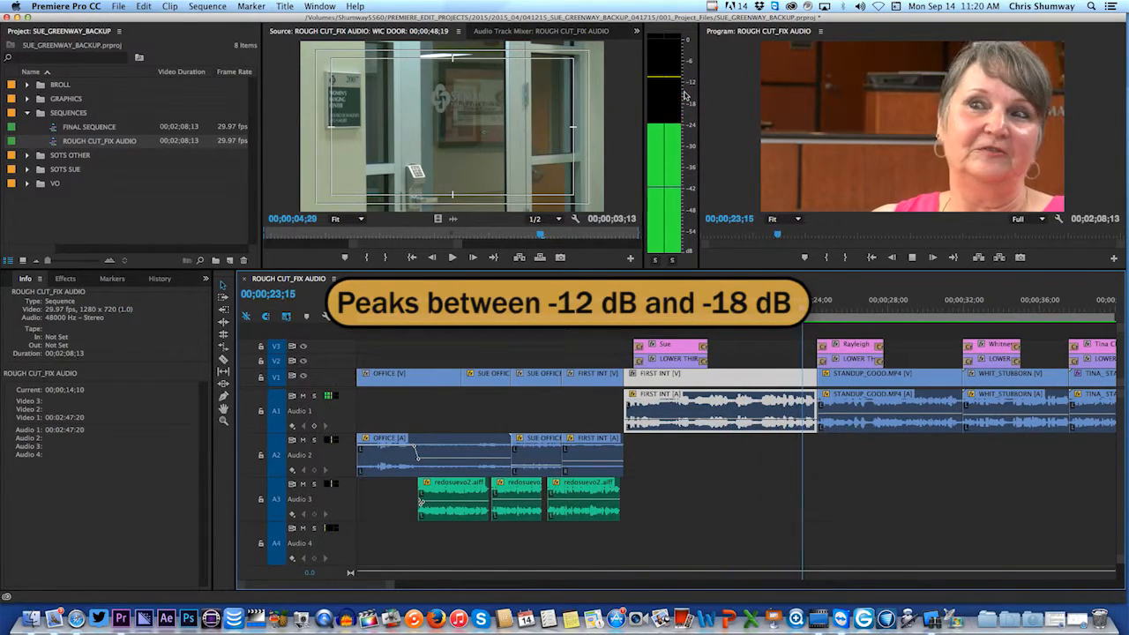
Step: Play on into the STANDUP_GOOD.MP4 clip on Audio 1, adjust its gain by -1 dB and play it again to check the peaks
key("space")
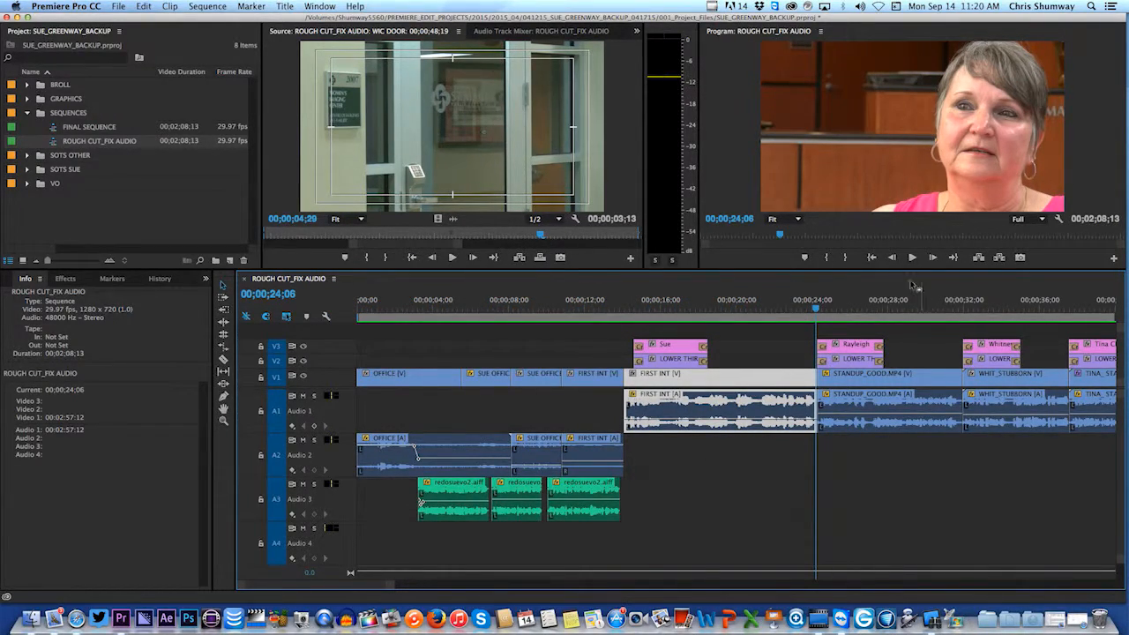
key("space")
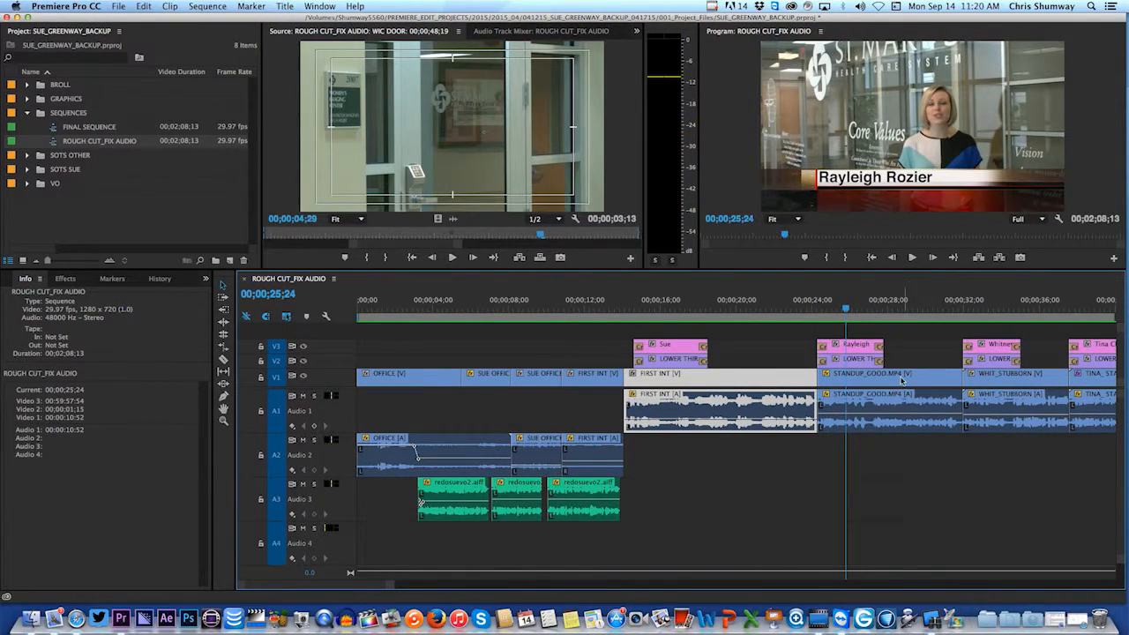
left_click(877, 407)
key("g")
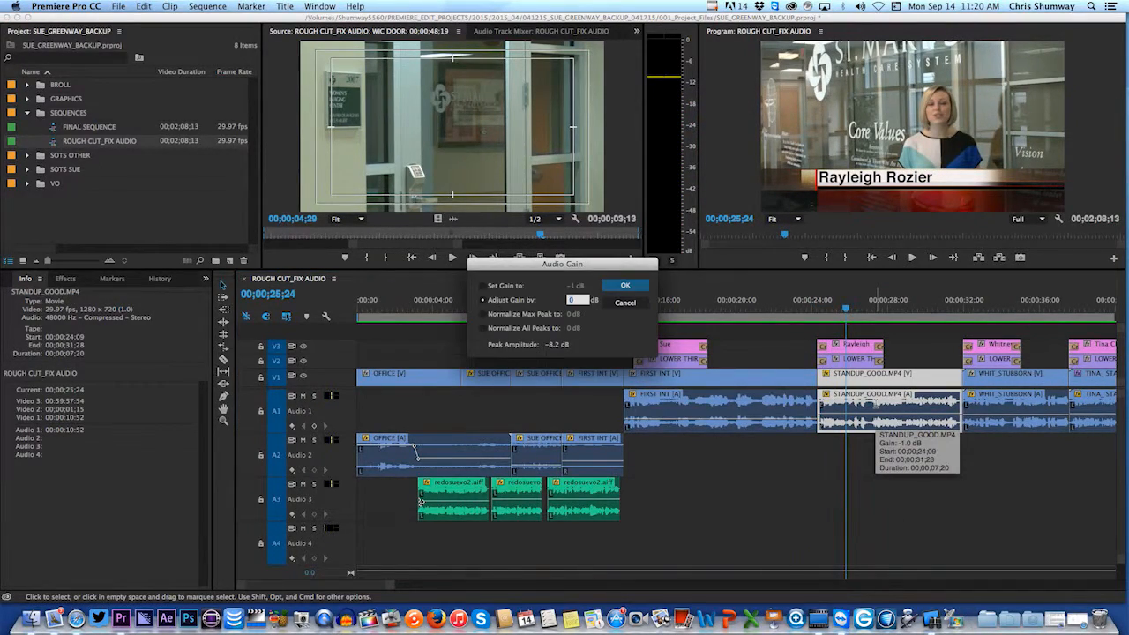
type("-1")
key("Return")
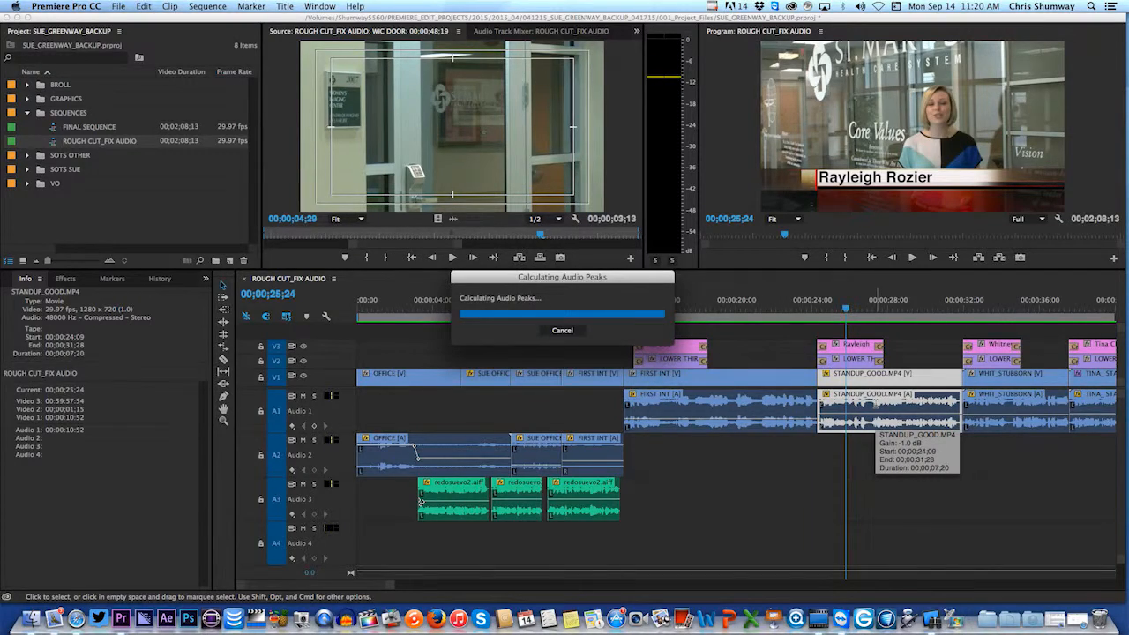
key("space")
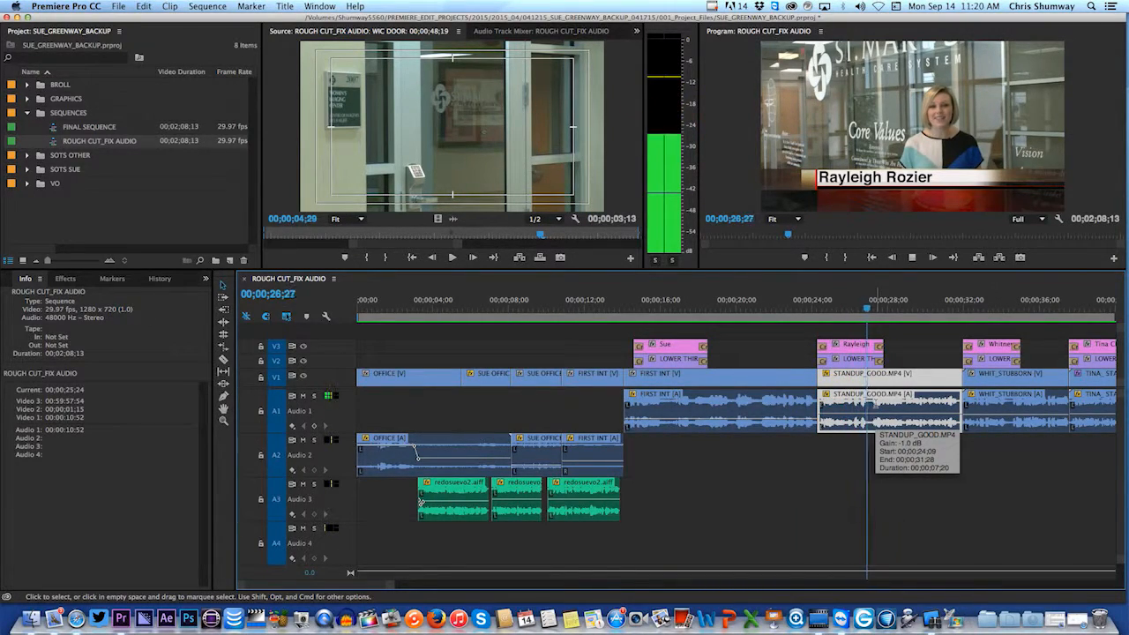
key("space")
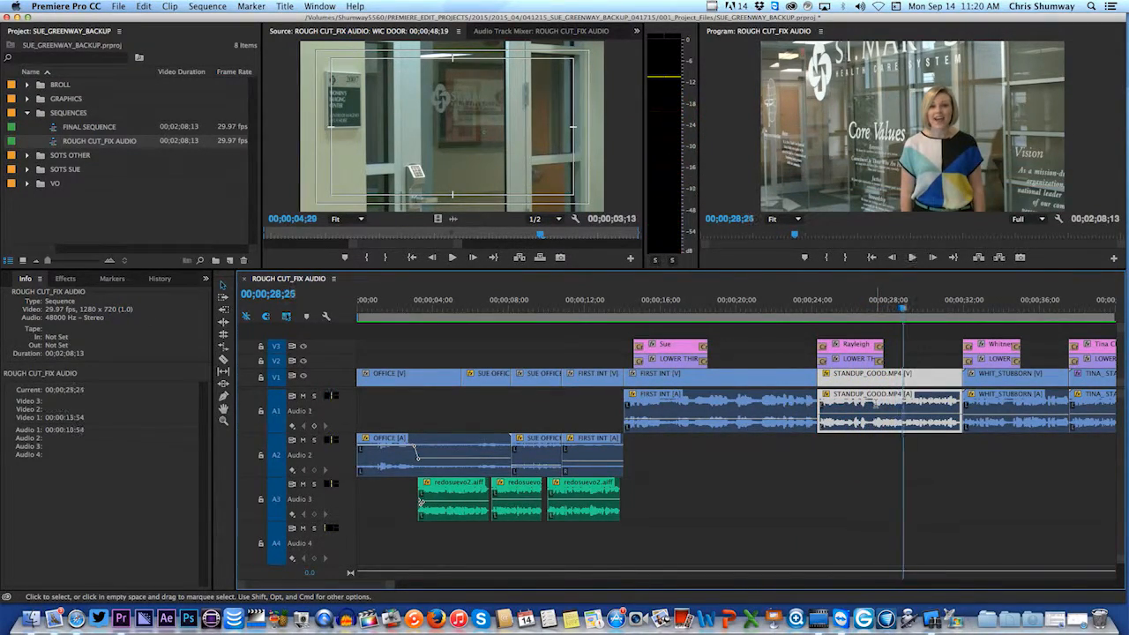
Step: Adjust the STANDUP_GOOD.MP4 clip's gain by another -2 dB and play through into the WHIT_STUBBORN clip
type("g-2")
key("Return")
key("space")
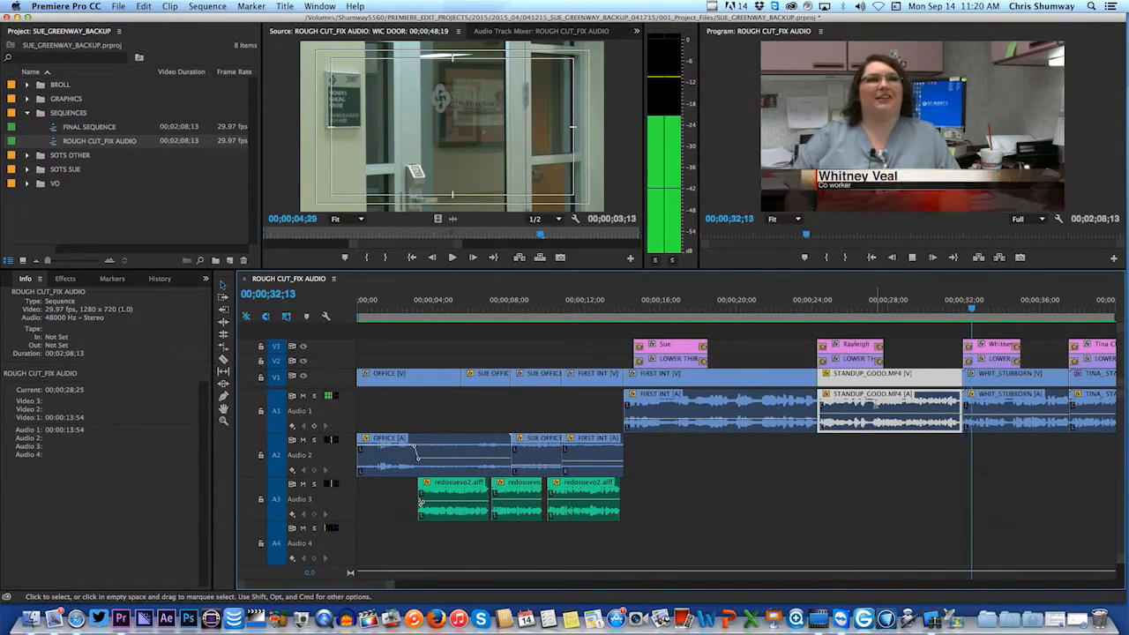
key("space")
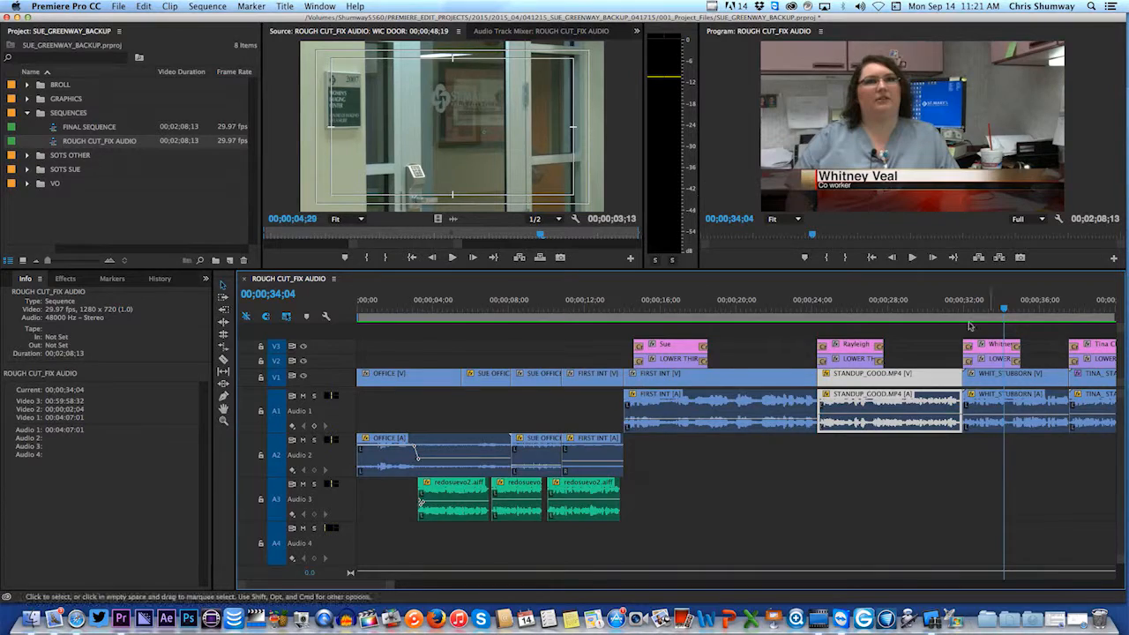
Step: Play more of the WHIT_STUBBORN clip, fit the whole sequence in the timeline and move the playhead to 00;00;39;14
key("space")
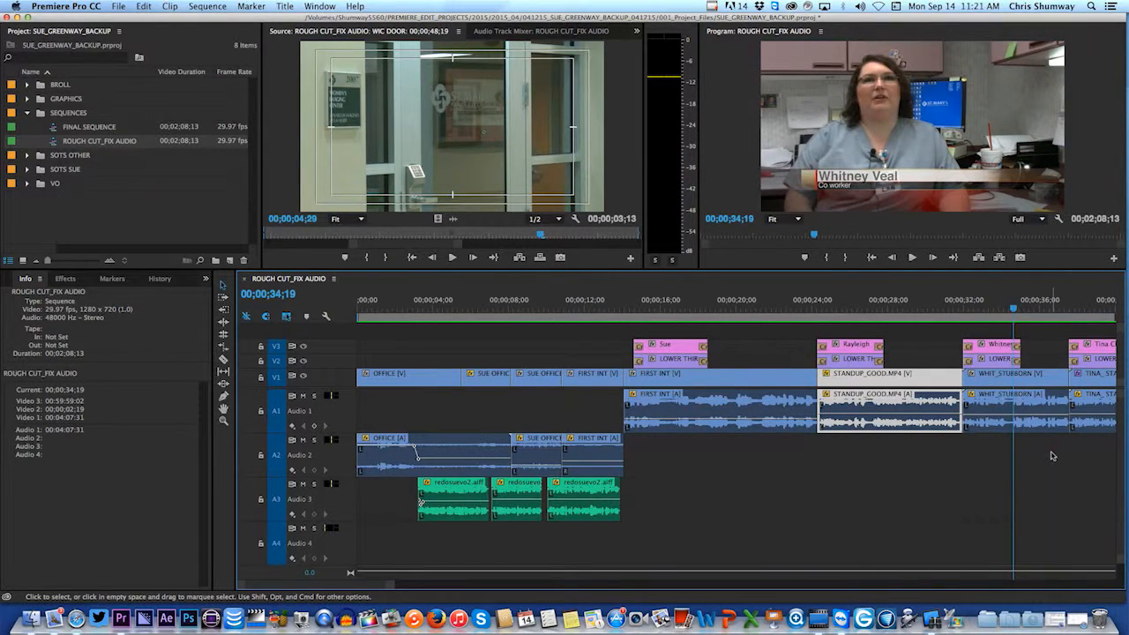
key("backslash")
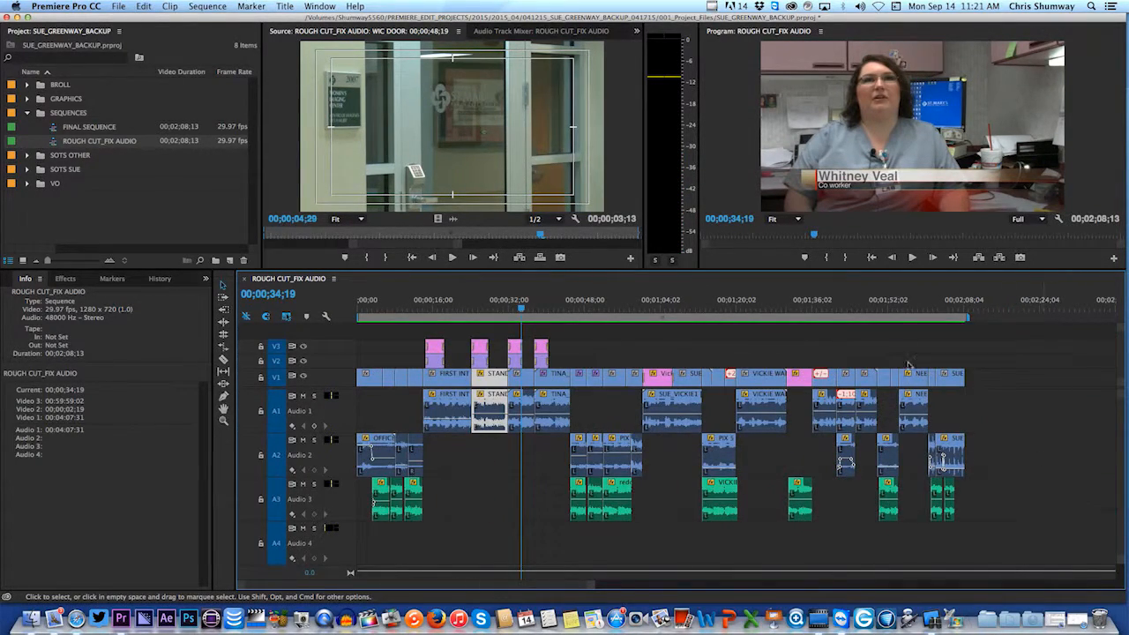
left_click_drag(525, 311, 545, 310)
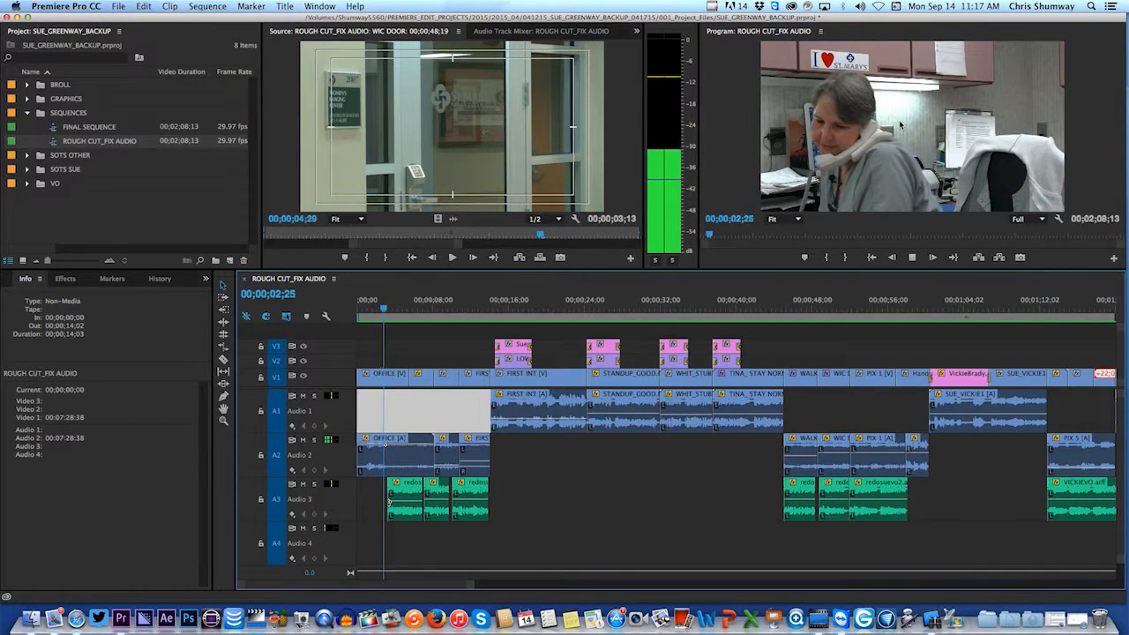
Step: Try lowering the volume line of the OFFICE clip on Audio 2 where the voice-over starts, and play that part
key("space")
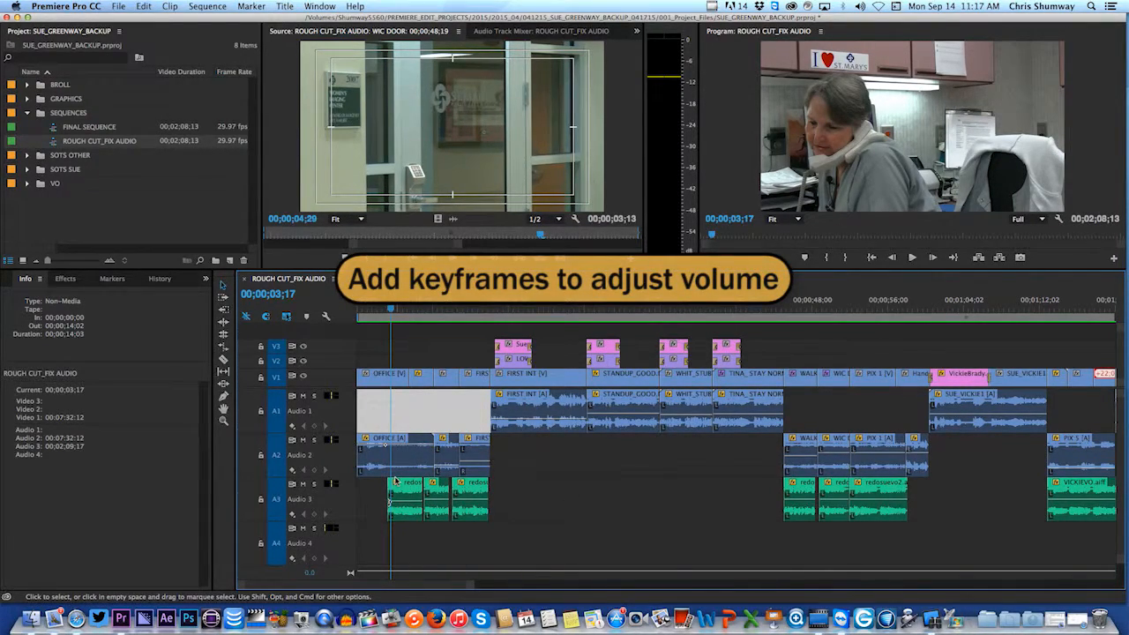
key("=")
key("=")
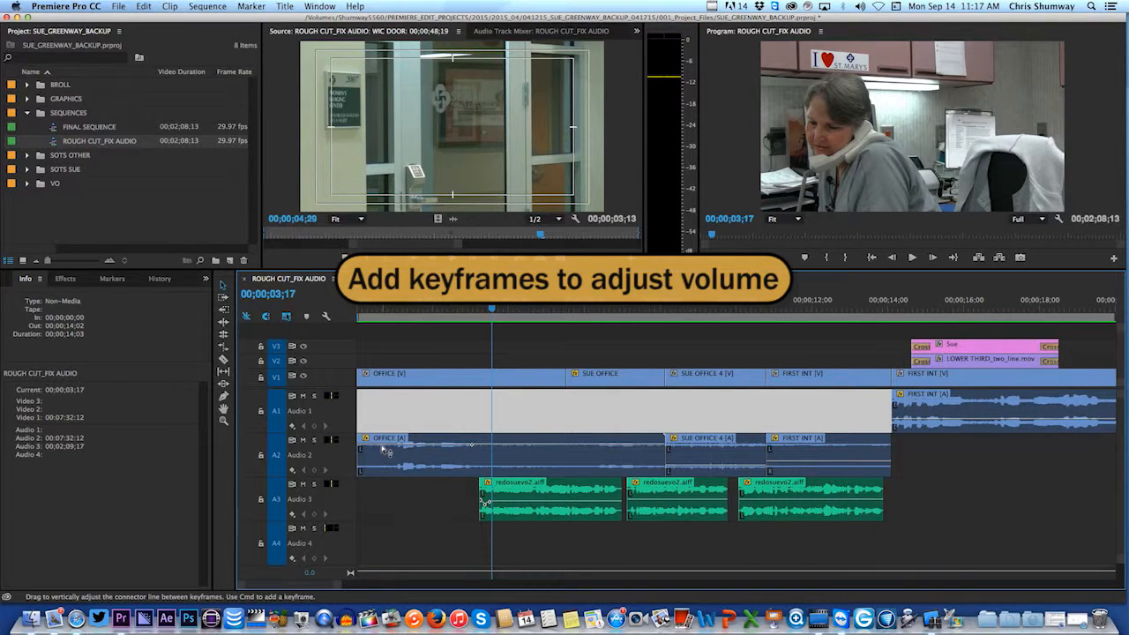
mouse_move(383, 449)
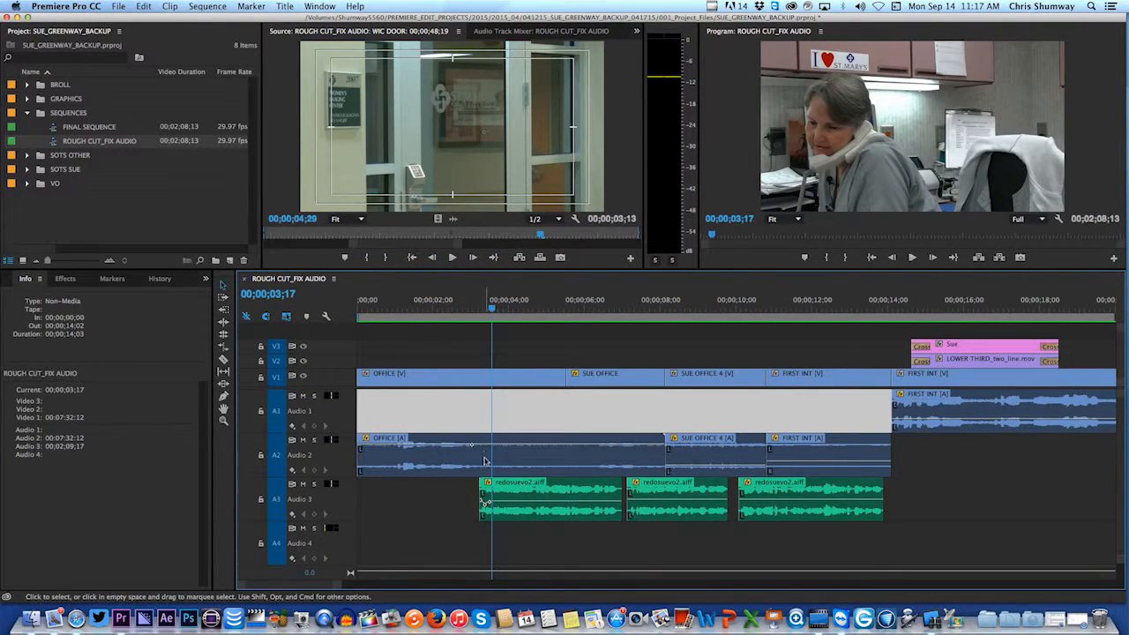
key("Left")
key("Left")
key("Left")
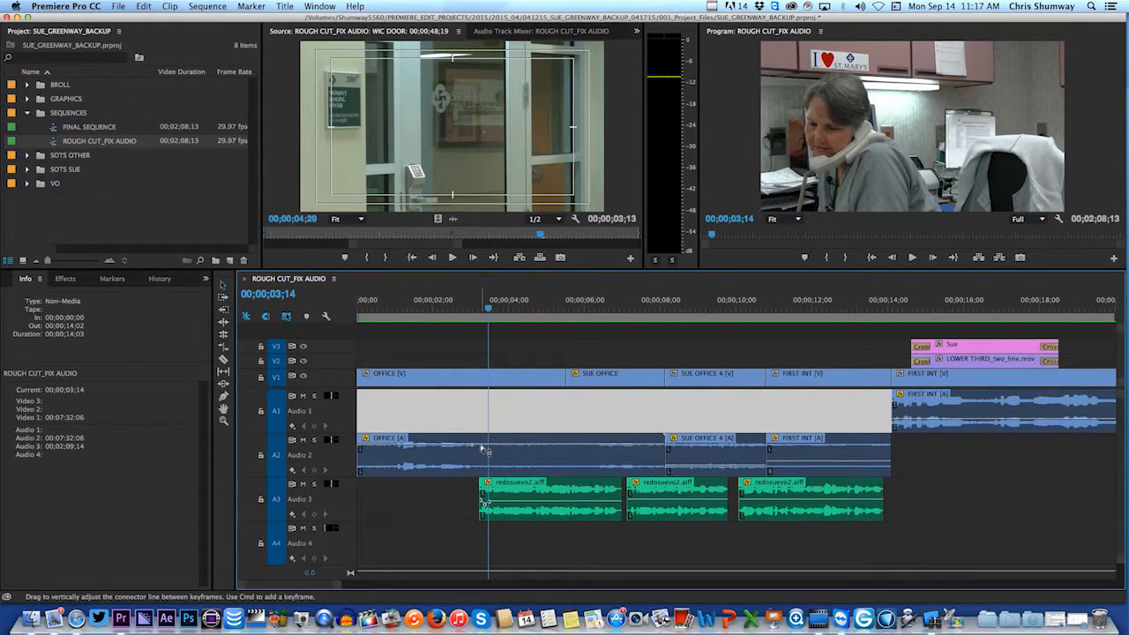
left_click_drag(482, 446, 486, 455)
key("space")
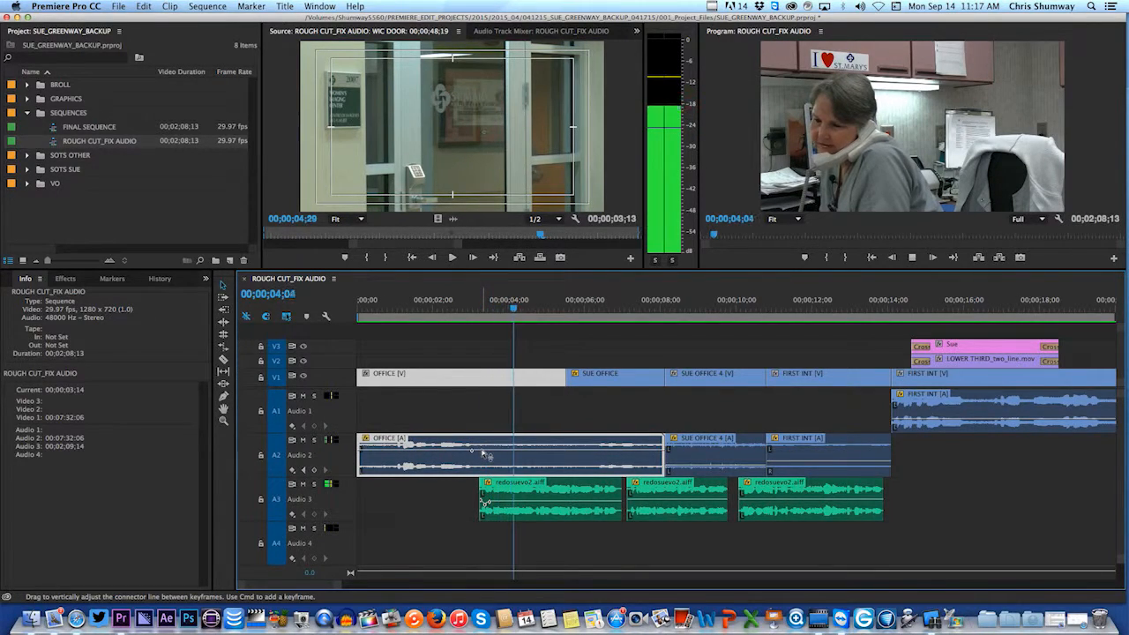
key("space")
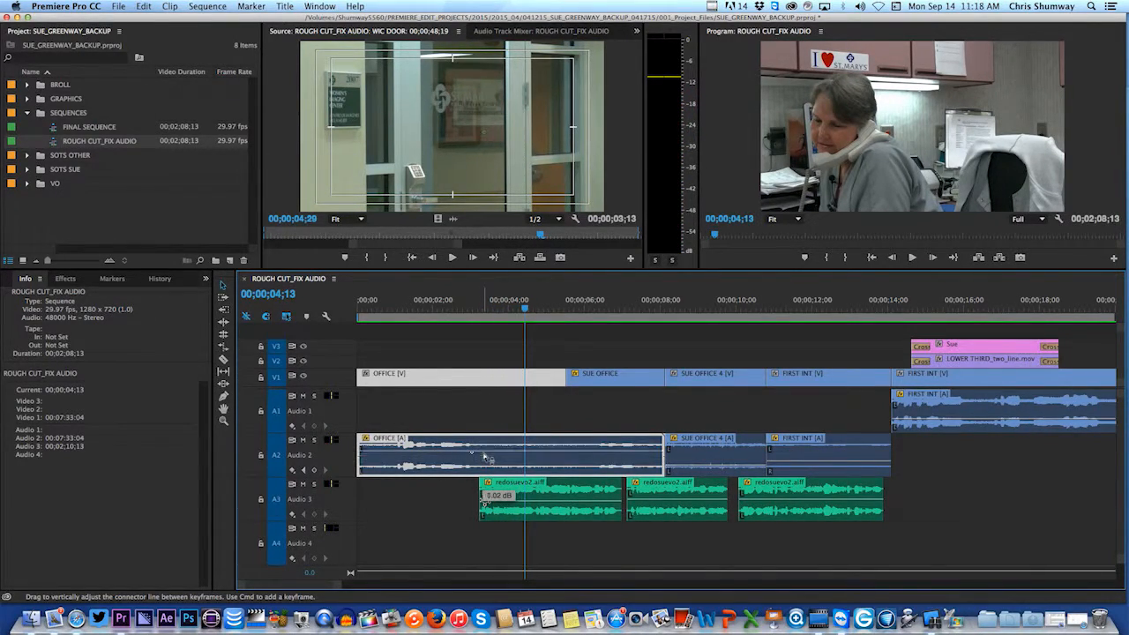
Step: Play the sequence from its start to the beginning of the voice-over and move the playhead to 00;00;06;21
key("Home")
key("space")
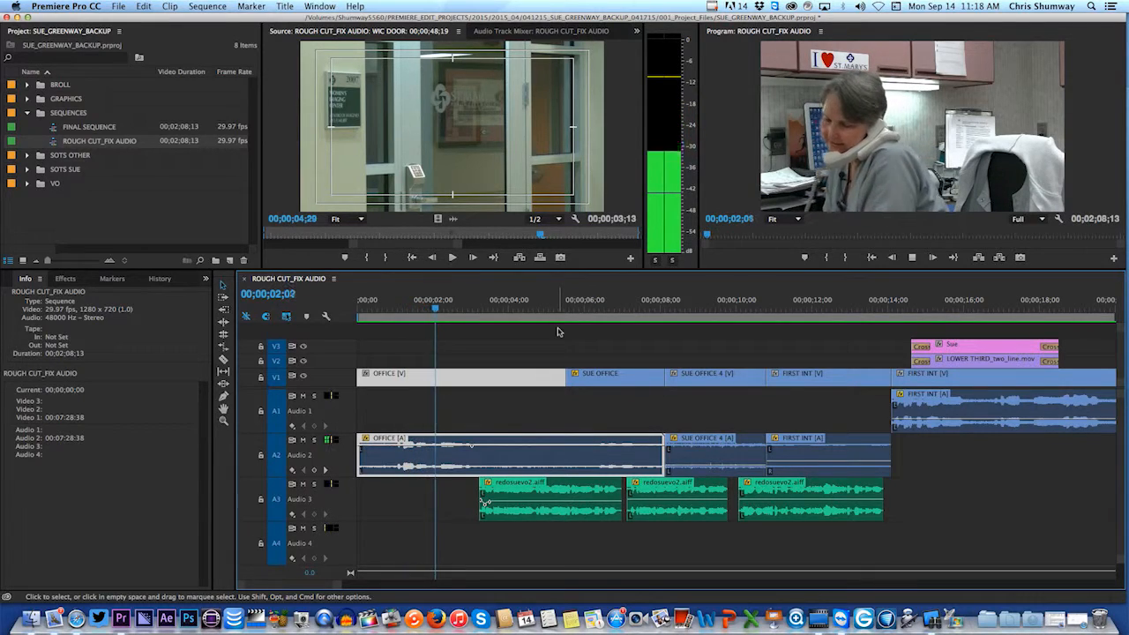
key("space")
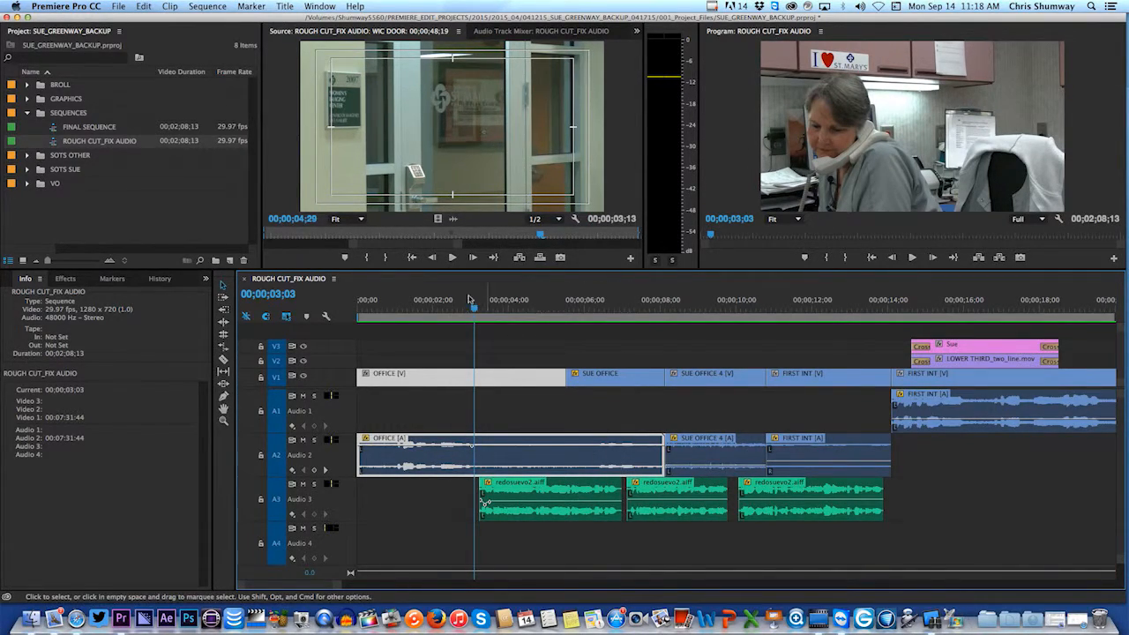
left_click_drag(474, 309, 610, 321)
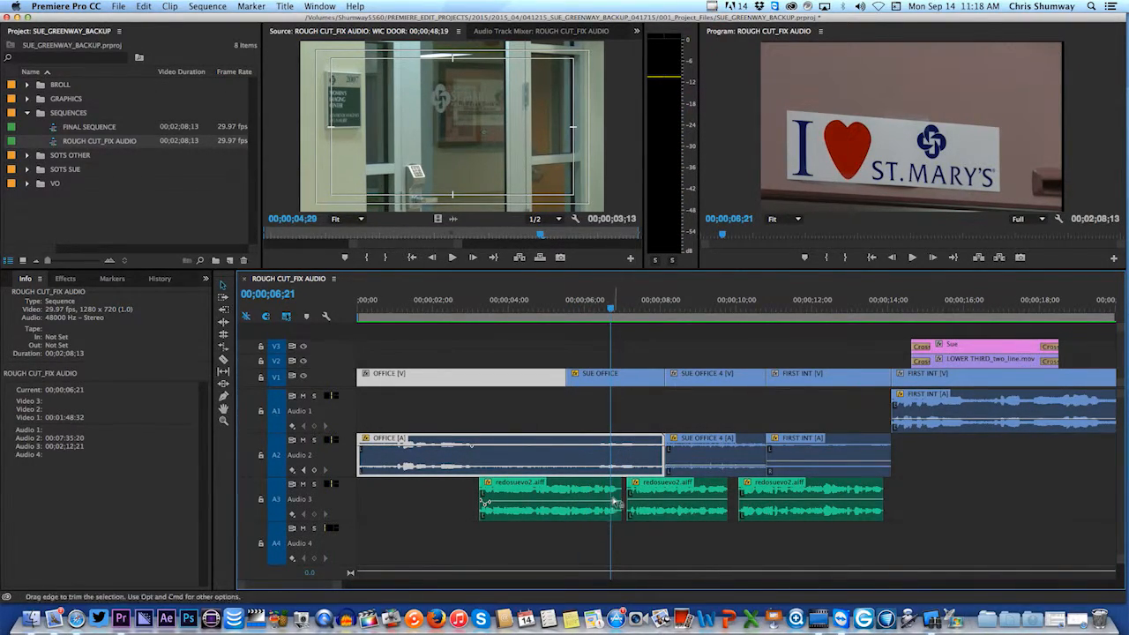
Step: Add two volume keyframes to the OFFICE clip on Audio 2 around the voice-over's start and lower the second to -1.64 dB
left_click(476, 450)
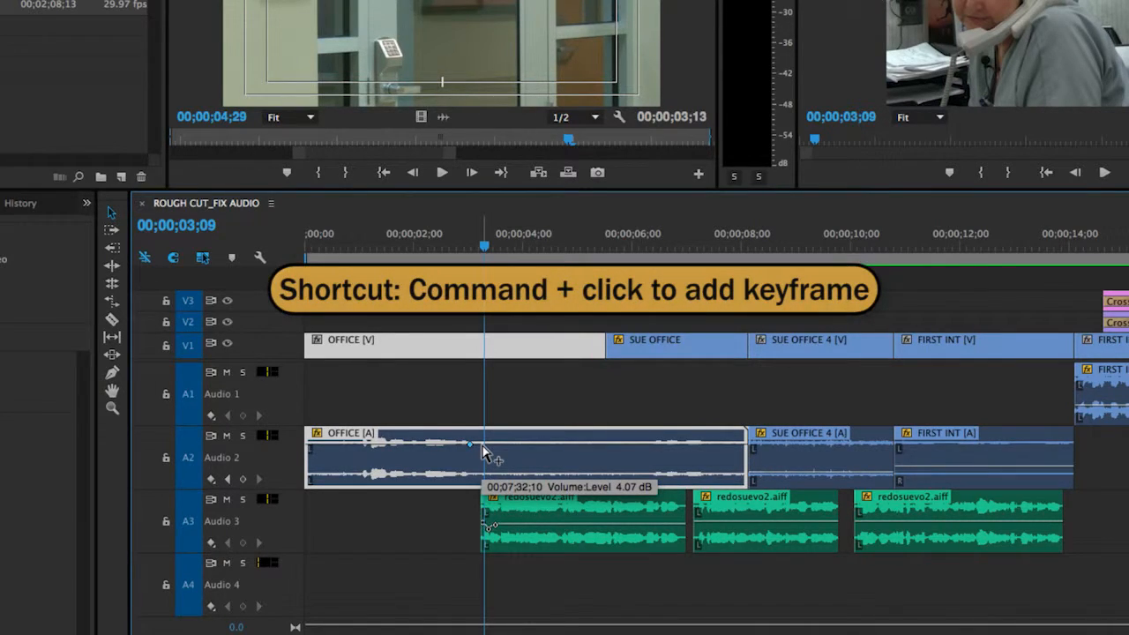
left_click(482, 448, "super")
left_click_drag(482, 448, 483, 459)
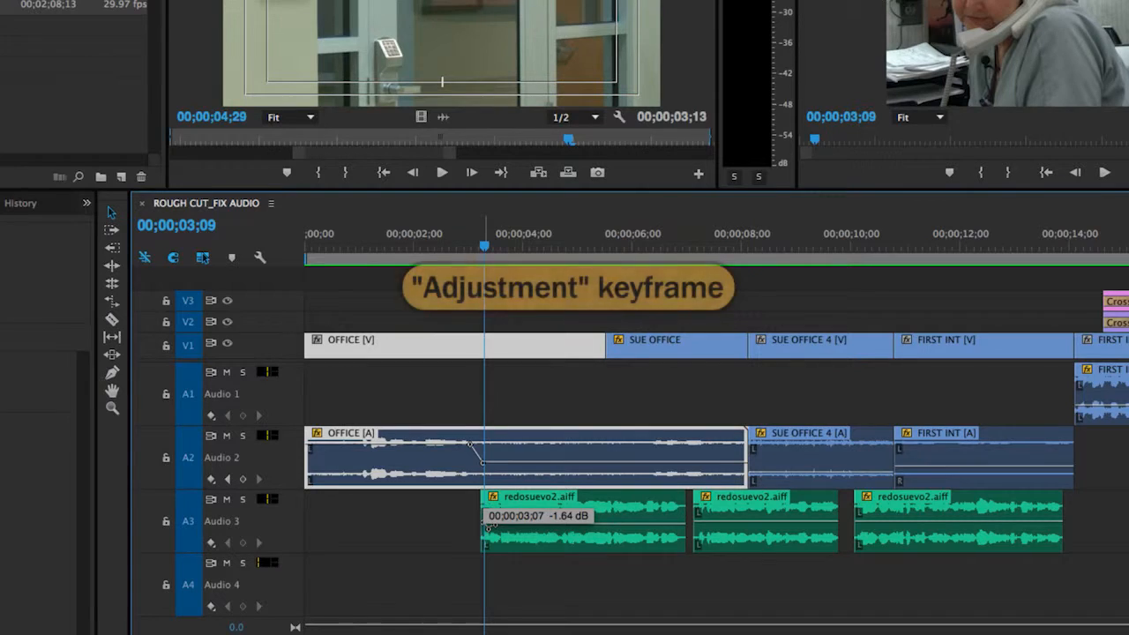
Step: Play the OFFICE clip under the voice-over, near its end and from the new keyframes, to check the lowered background sound
left_click_drag(484, 251, 662, 251)
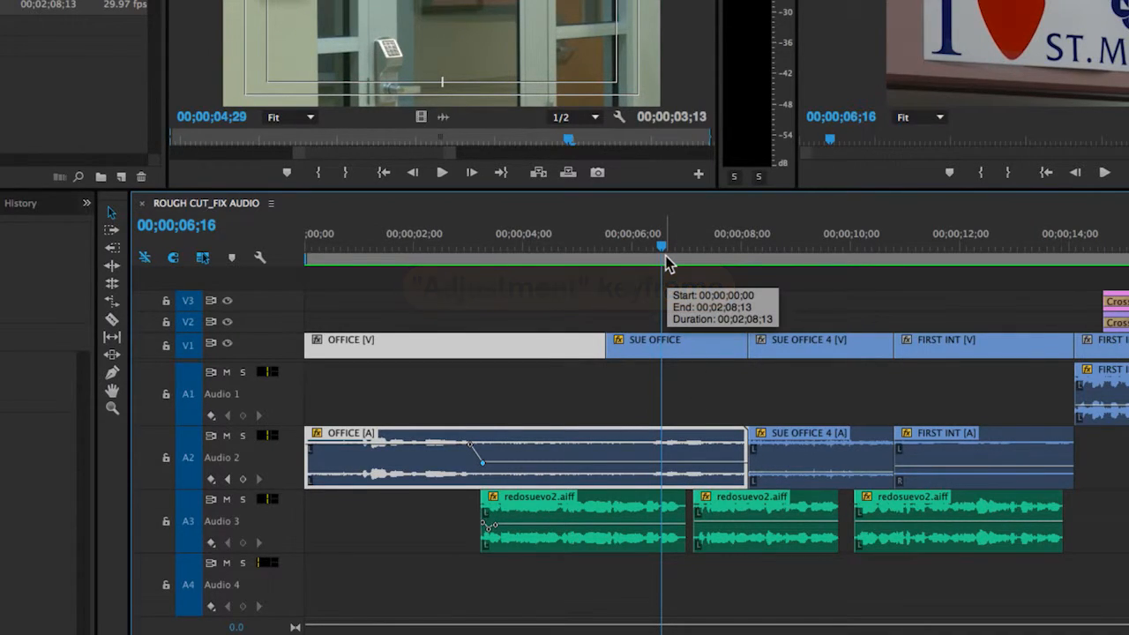
key("space")
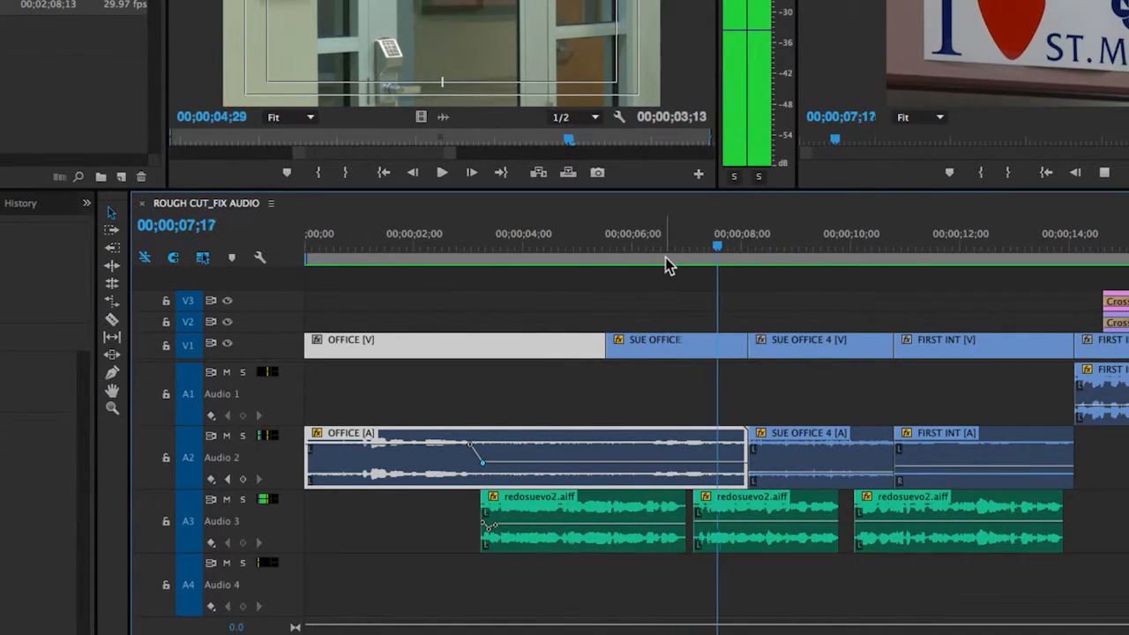
key("space")
left_click_drag(744, 252, 706, 246)
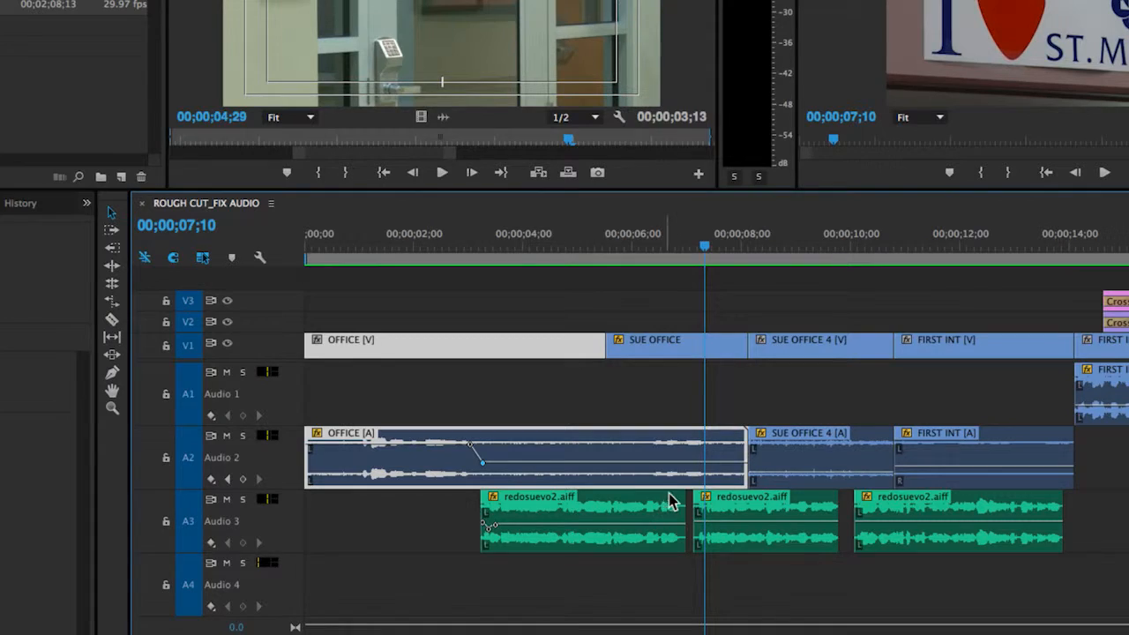
mouse_move(687, 467)
left_click_drag(706, 250, 579, 252)
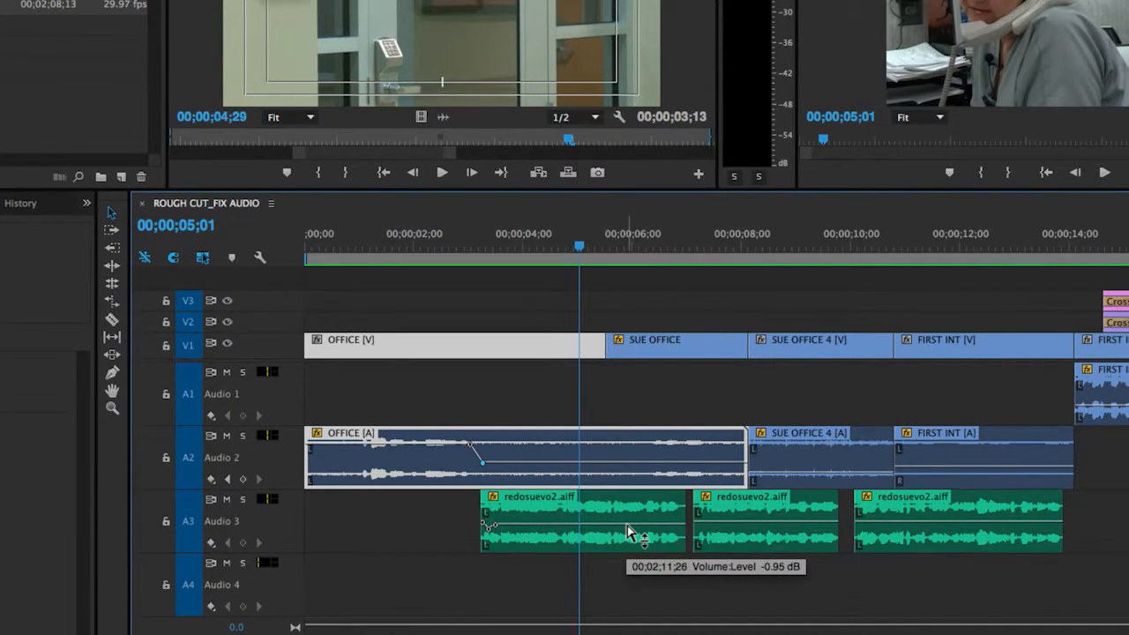
left_click_drag(579, 245, 477, 247)
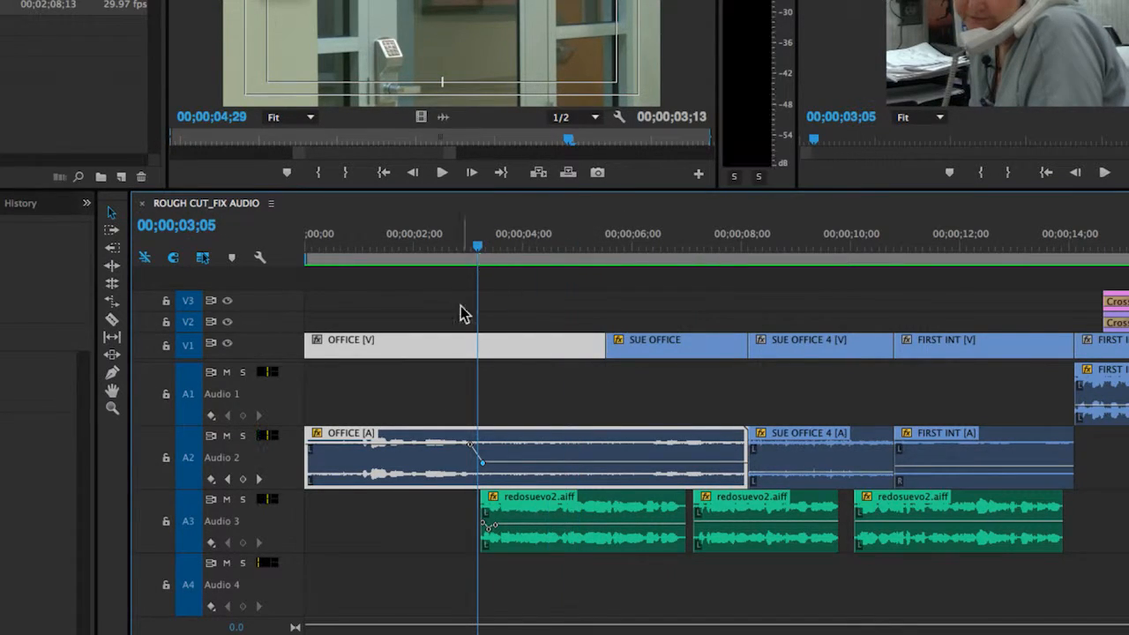
key("space")
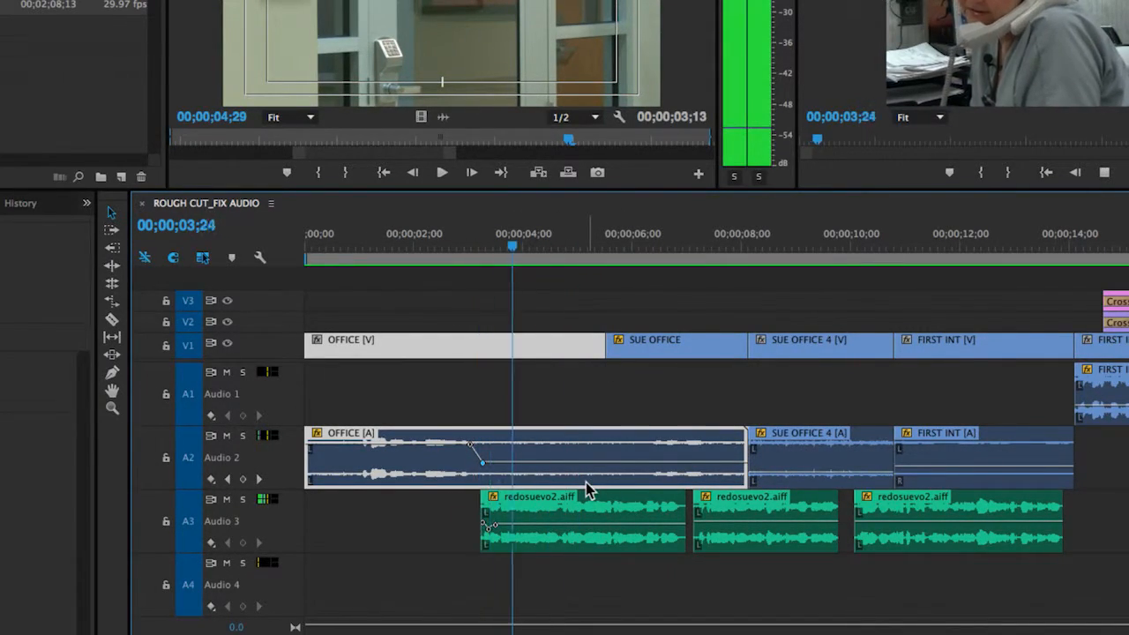
key("space")
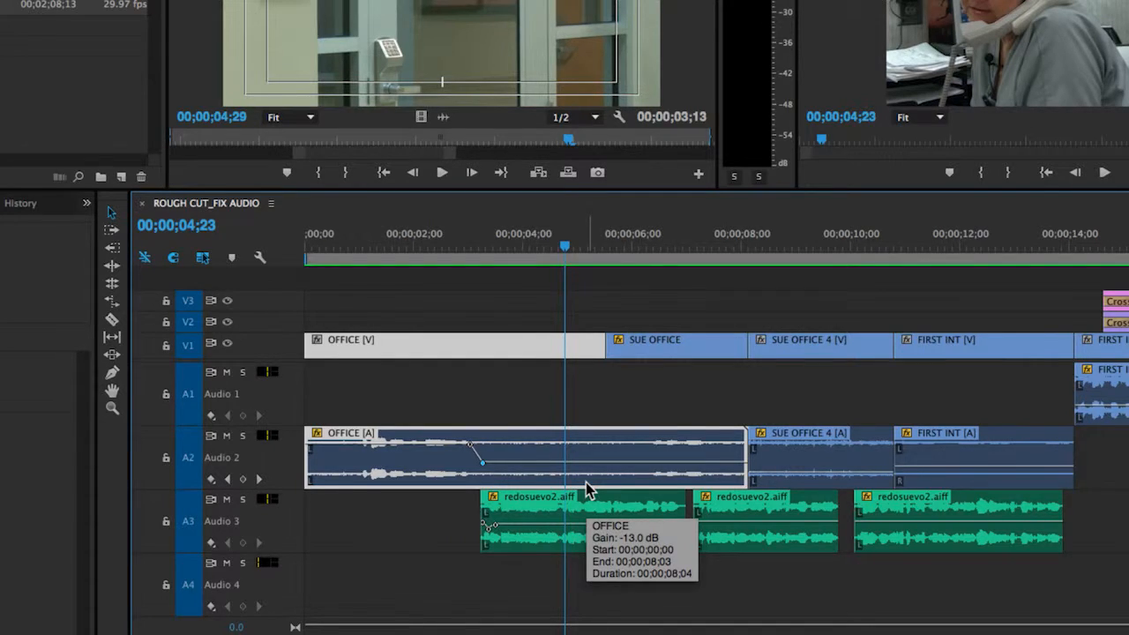
Step: Play part of the TINA clip and the next voice-over section, and bring the playhead back to 00;00;49;00 in the WIC DOOR clip
key("minus")
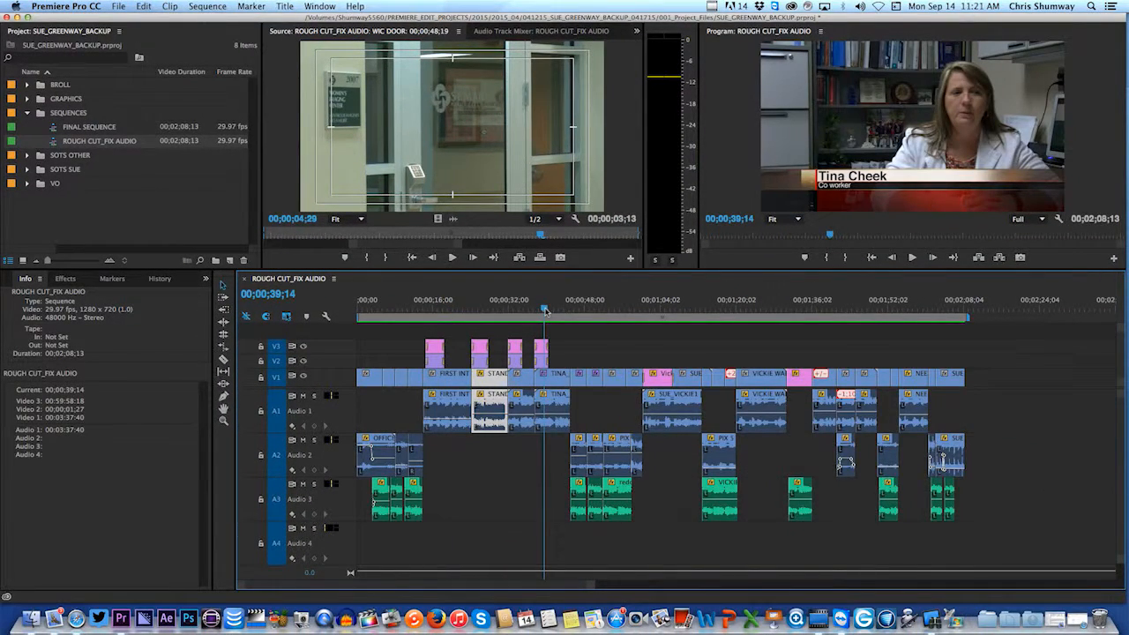
key("space")
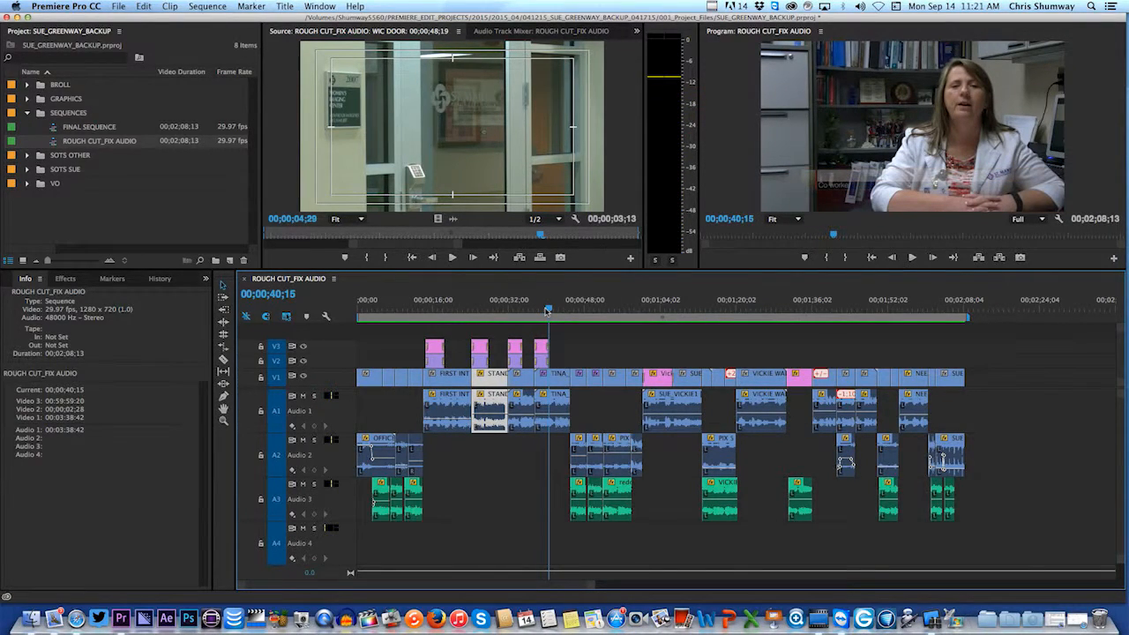
key("Down")
key("Down")
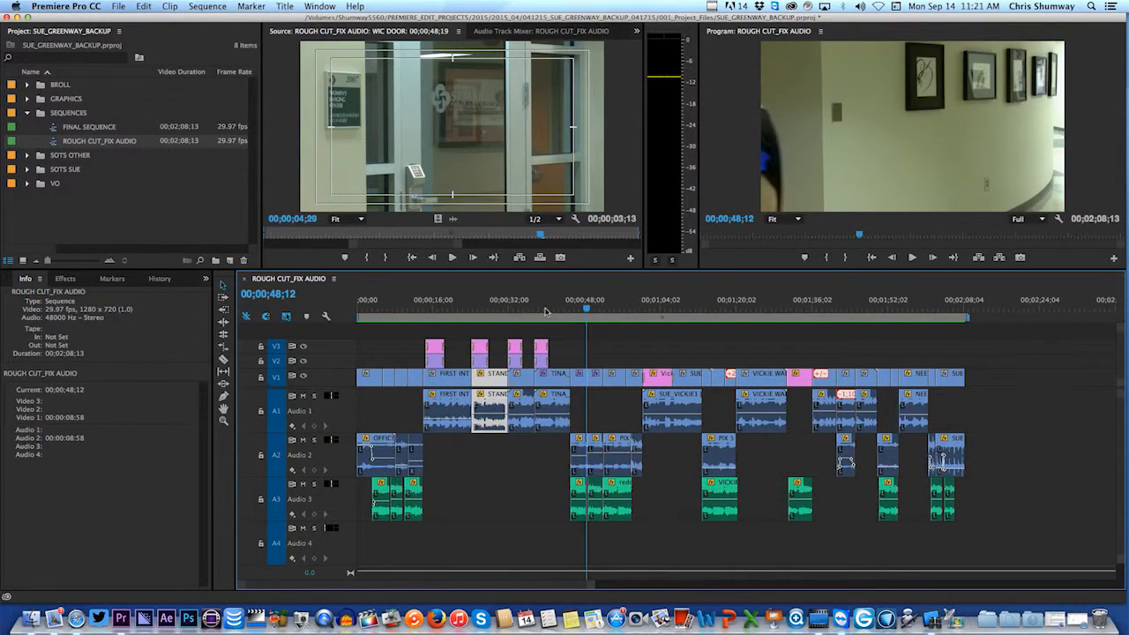
key("space")
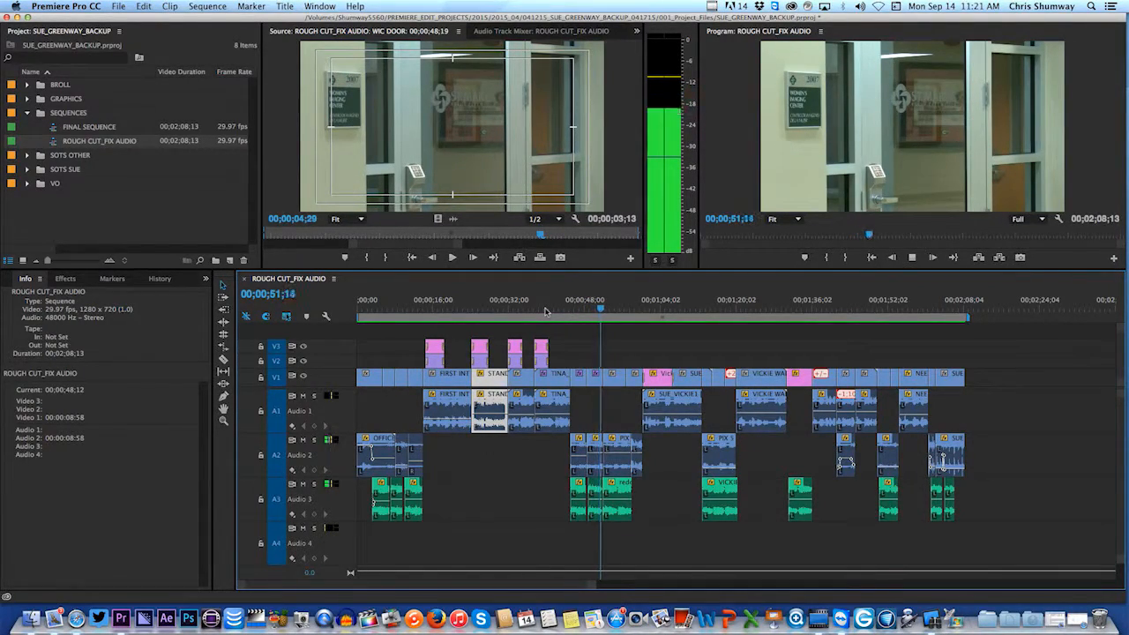
key("space")
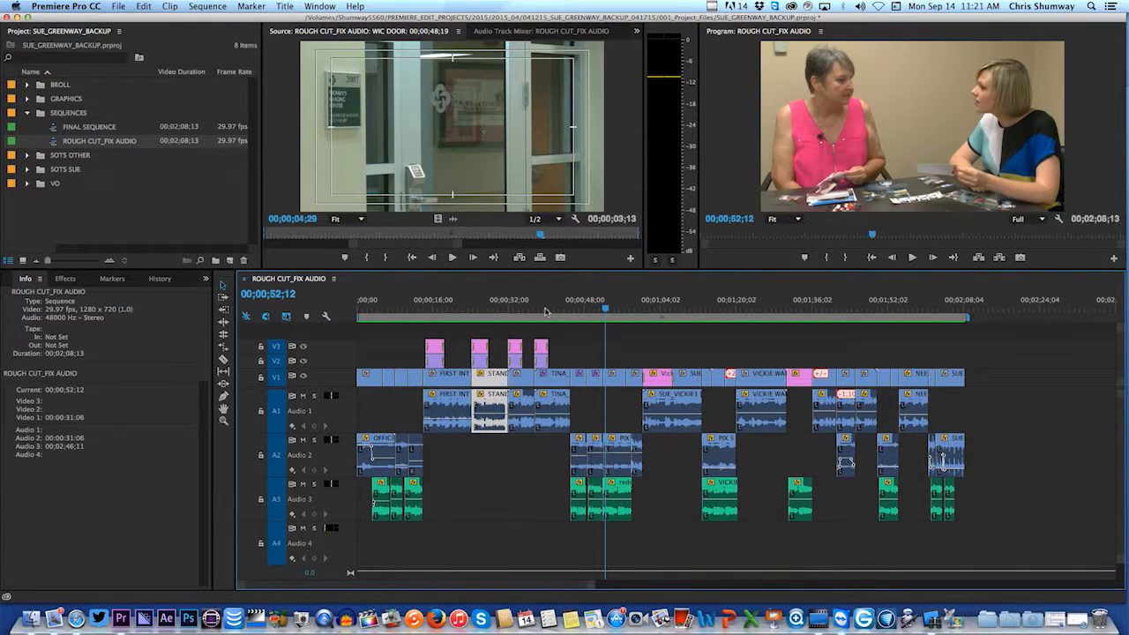
left_click_drag(610, 307, 591, 309)
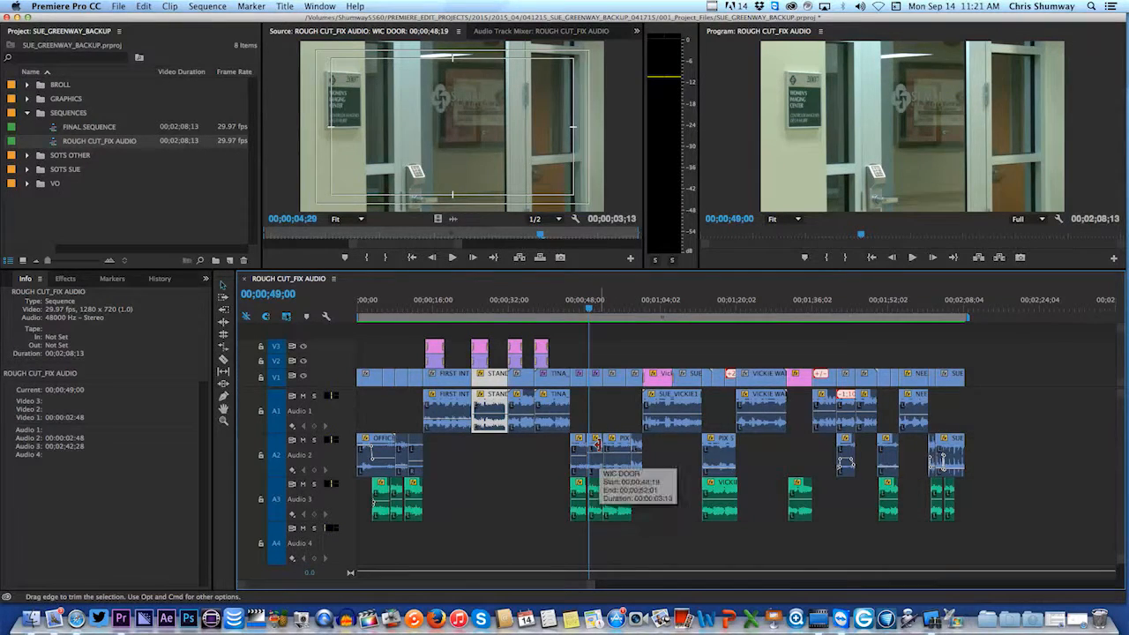
Step: Lower the whole WIC DOOR clip's volume on Audio 2 to -3.99 dB and play it under the voice-over
key("equal")
left_click_drag(769, 454, 764, 468)
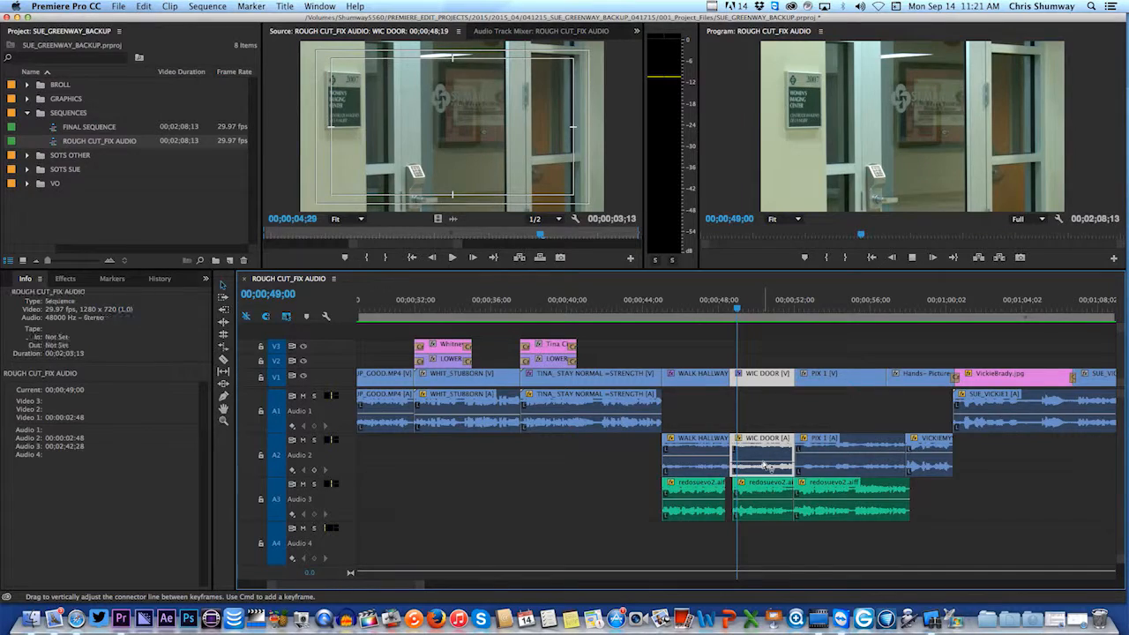
key("space")
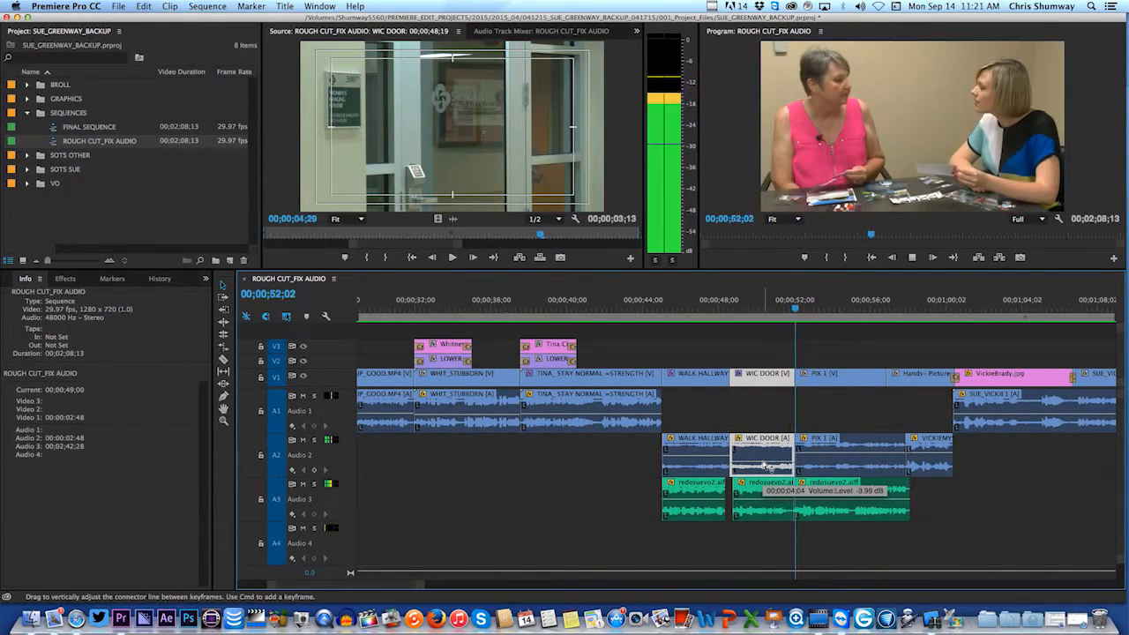
key("space")
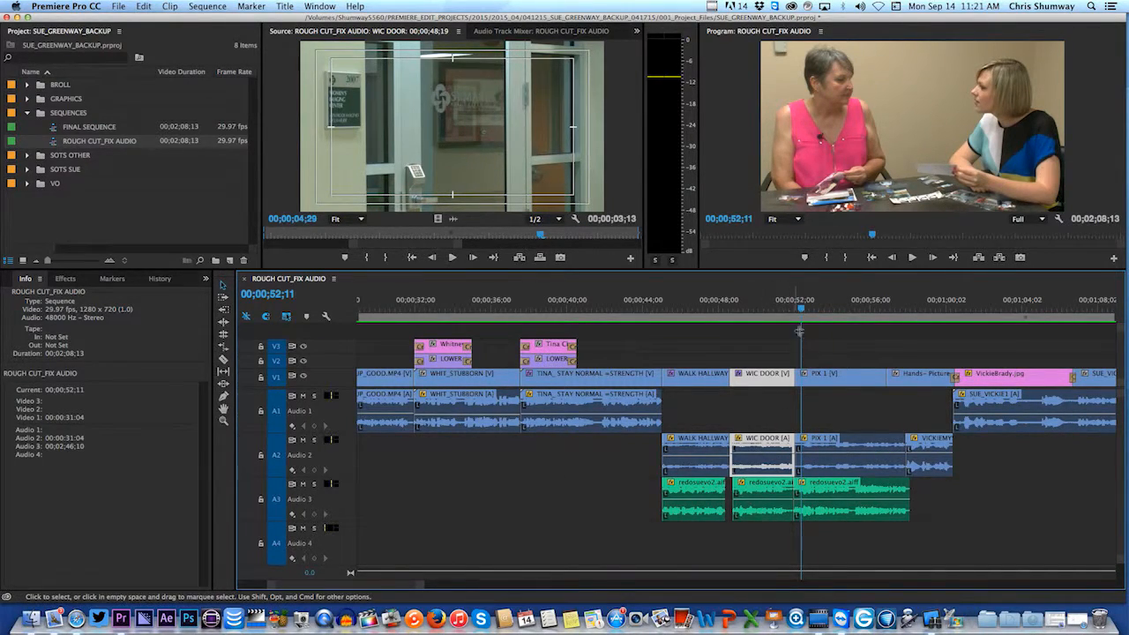
left_click(759, 304)
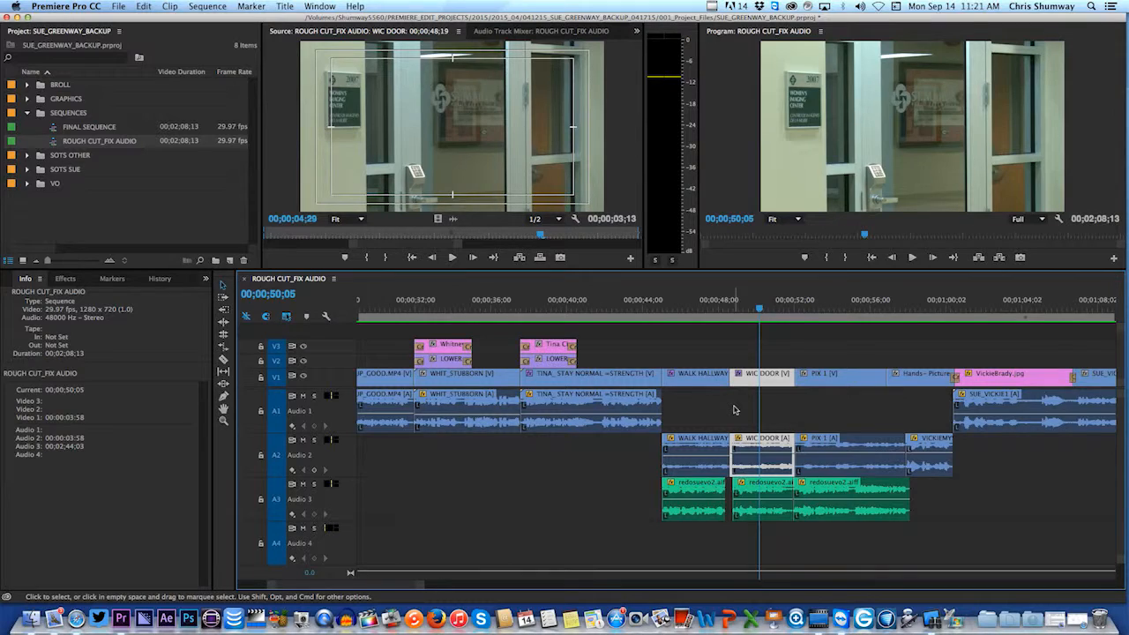
Step: Add volume keyframes to the WIC DOOR clip from about 00;00;50;00 to its end, lowering the one at 00;00;50;18 to -6.17 dB
key("=")
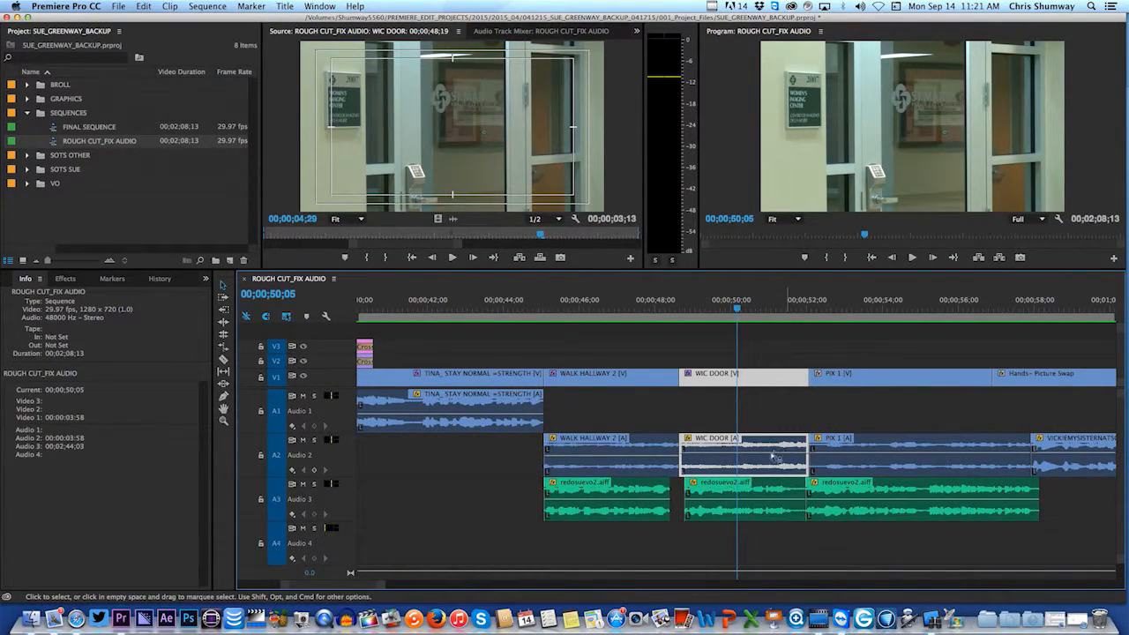
mouse_move(736, 310)
left_mouse_down()
mouse_move(771, 309)
mouse_move(733, 308)
left_mouse_up()
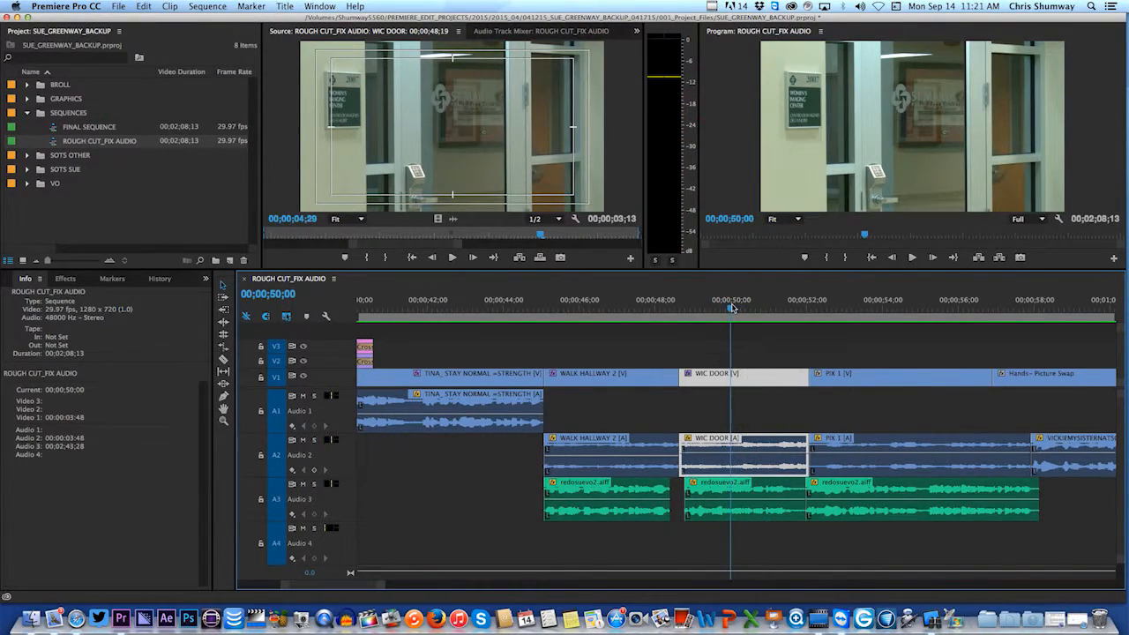
left_click(735, 454, "super")
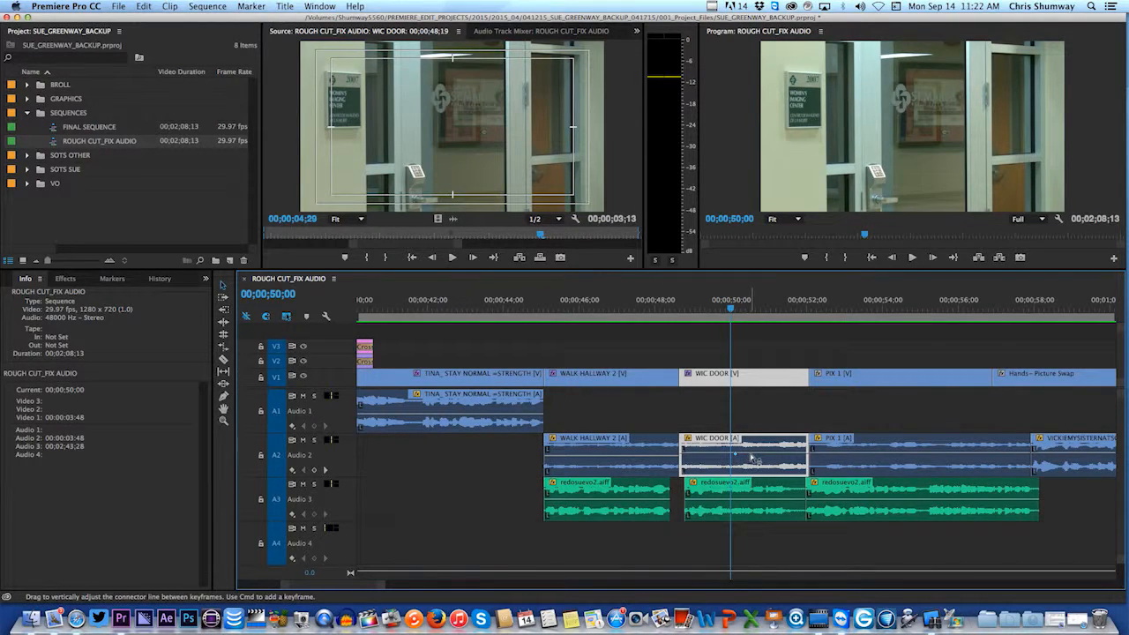
left_click_drag(751, 458, 787, 462)
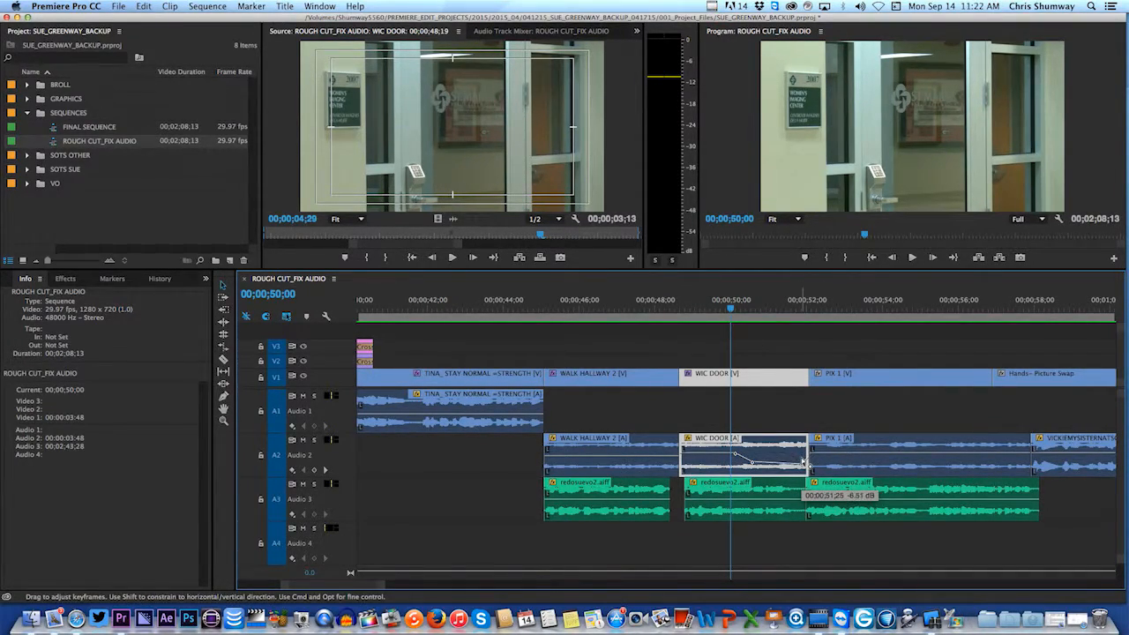
left_click_drag(803, 462, 804, 463)
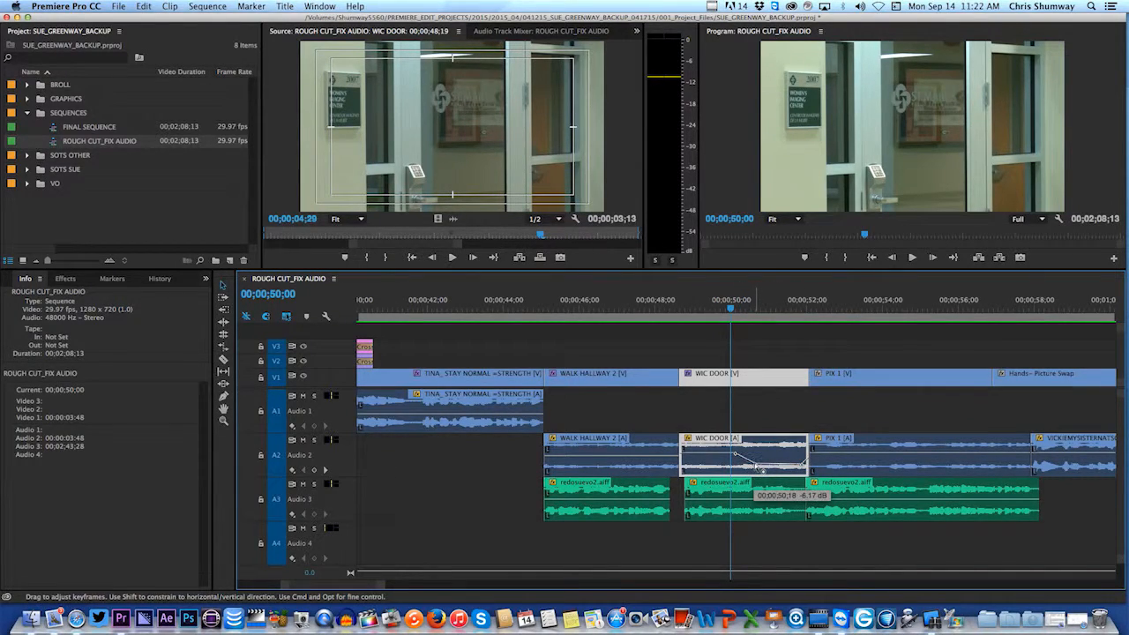
Step: Lower the WIC DOOR clip's end keyframe and set the one at 00;00;50;19 to -9.09 dB, playing the result under the voice-over
key("space")
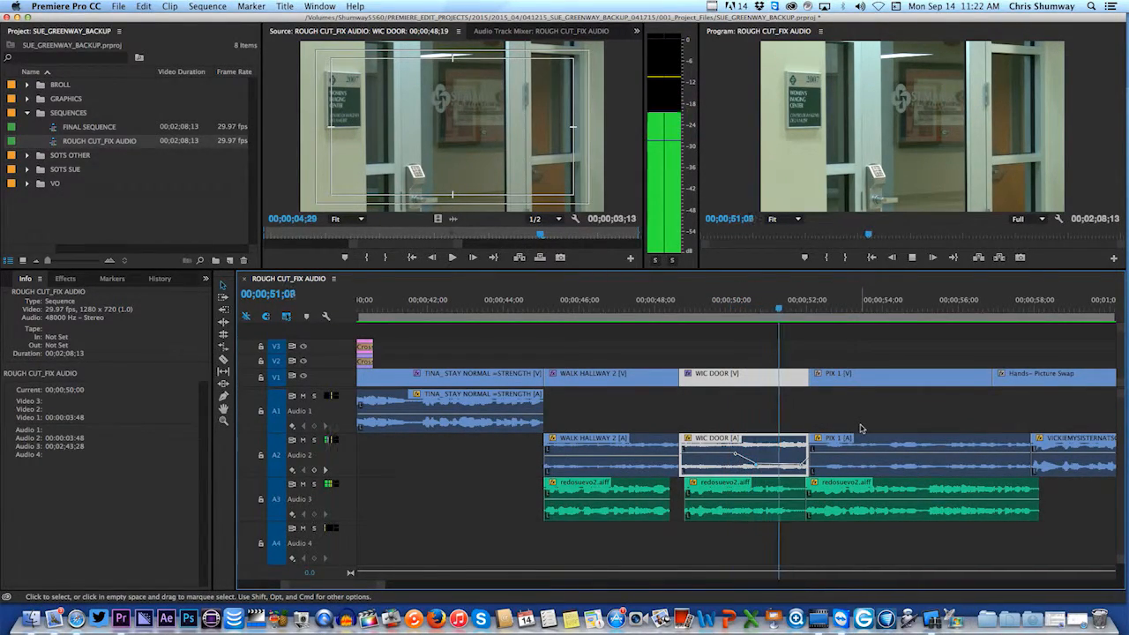
key("space")
left_click_drag(805, 464, 810, 473)
key("Up")
key("Up")
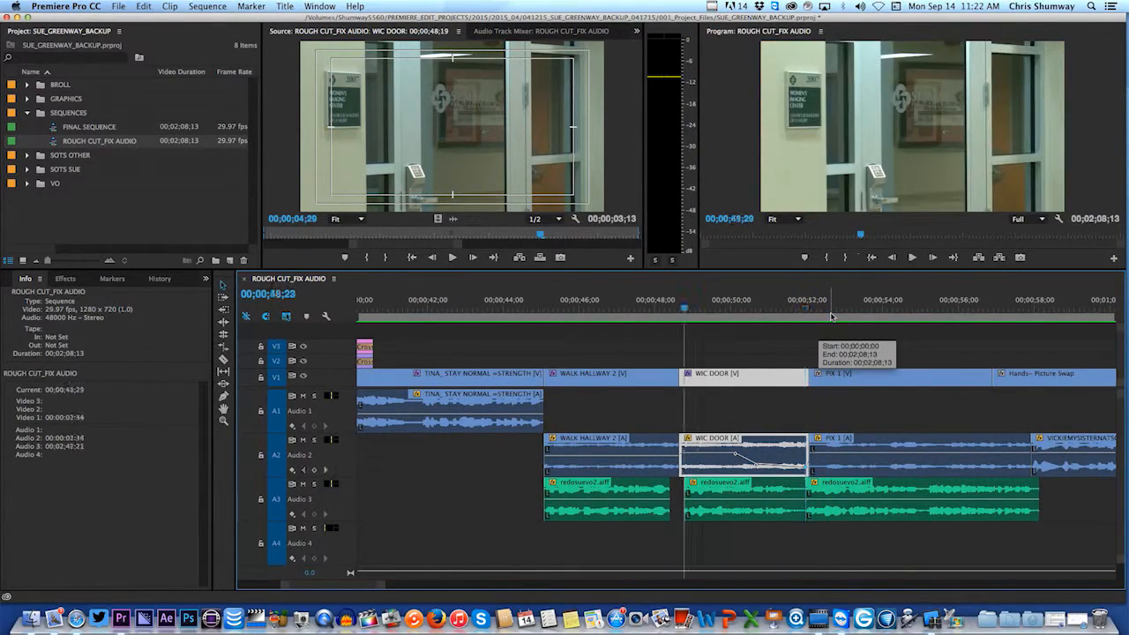
key("space")
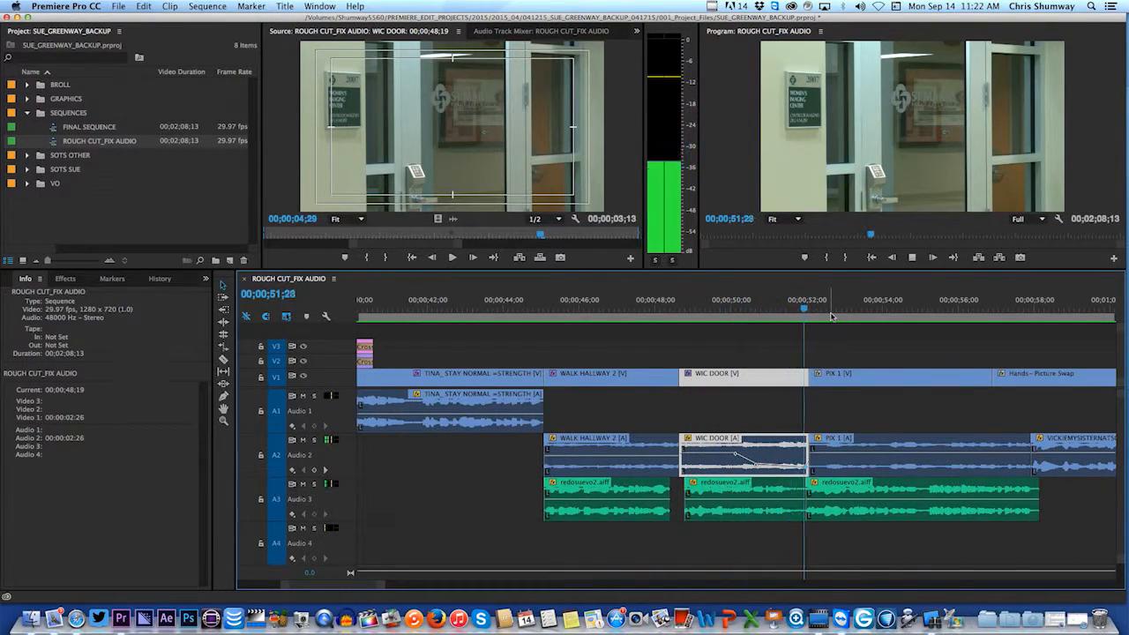
key("space")
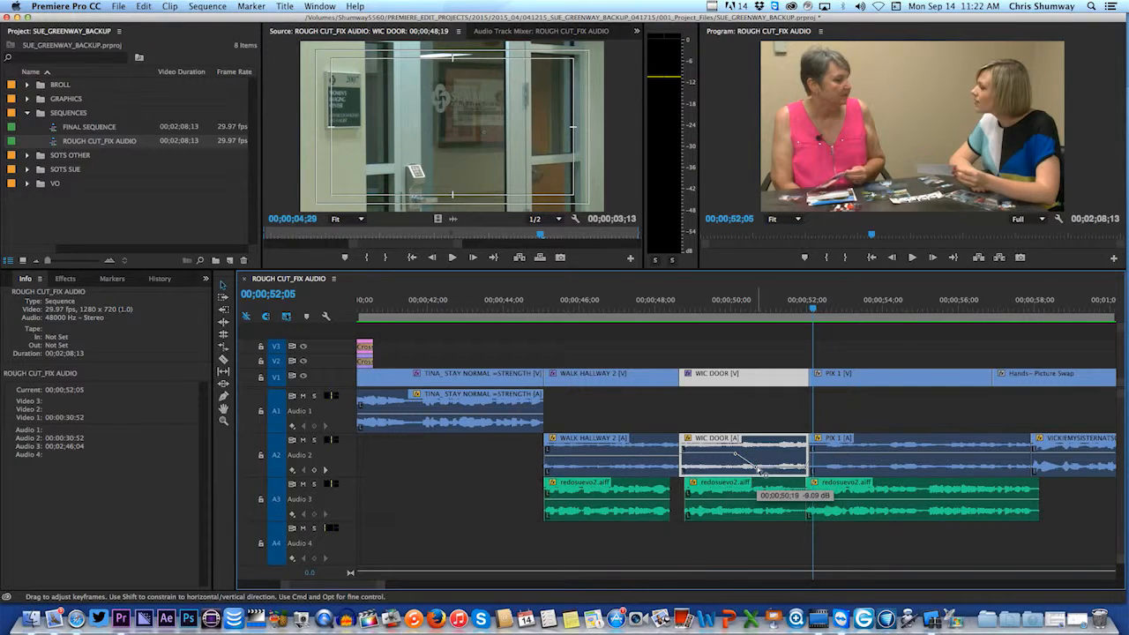
left_click_drag(813, 305, 710, 321)
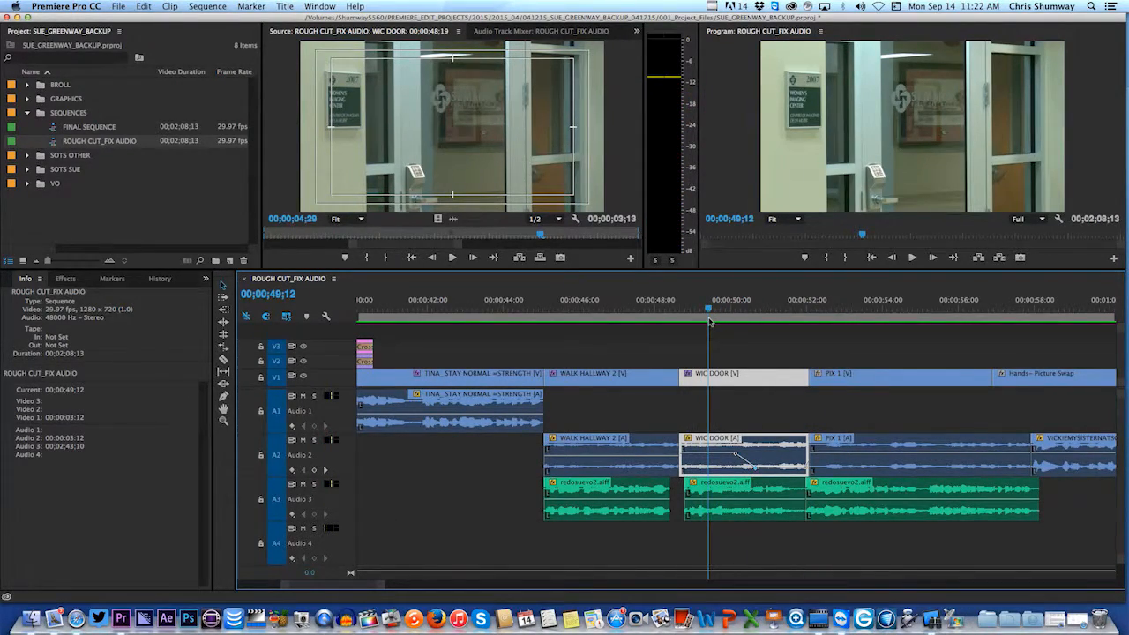
key("space")
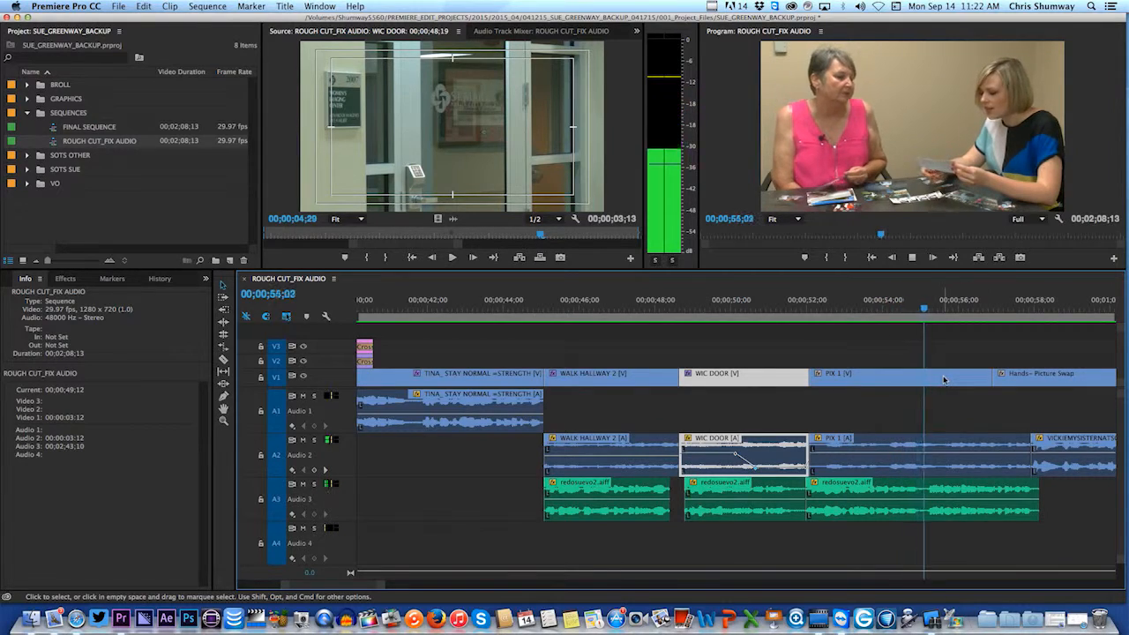
key("space")
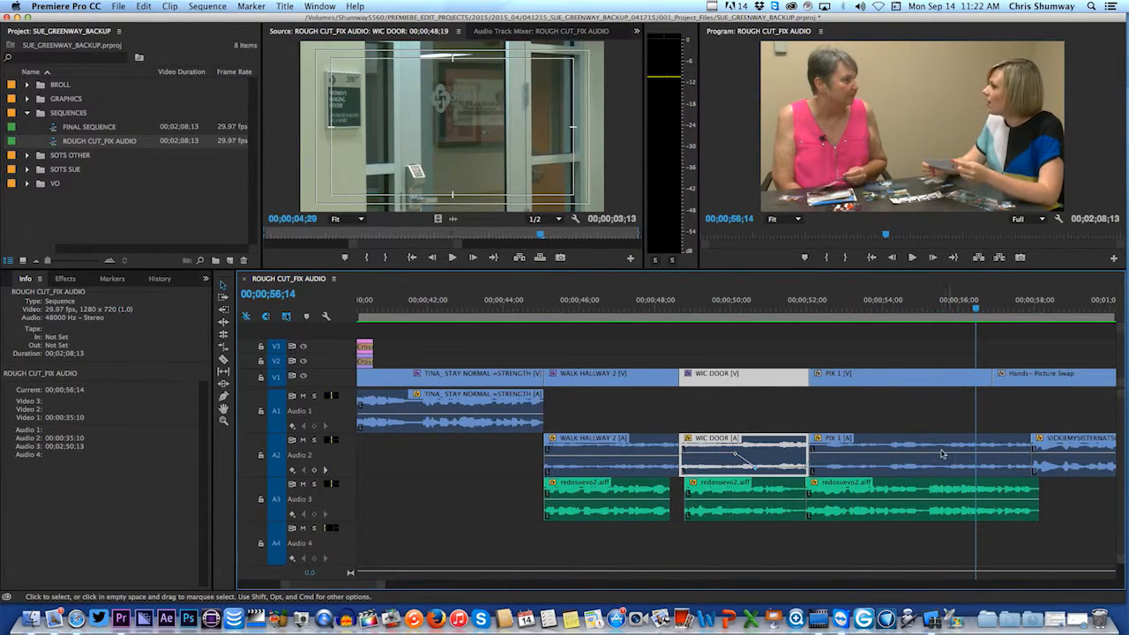
Step: Set the PIX 1 clip's volume on Audio 2 to -0.76 dB and play past its end
left_click(941, 458)
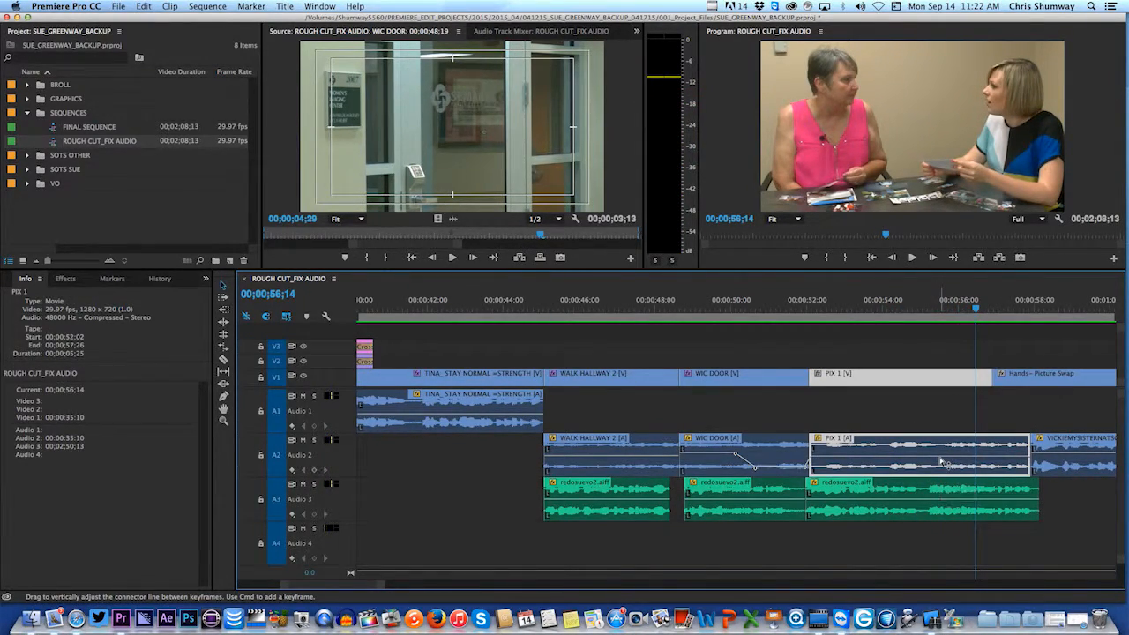
key("space")
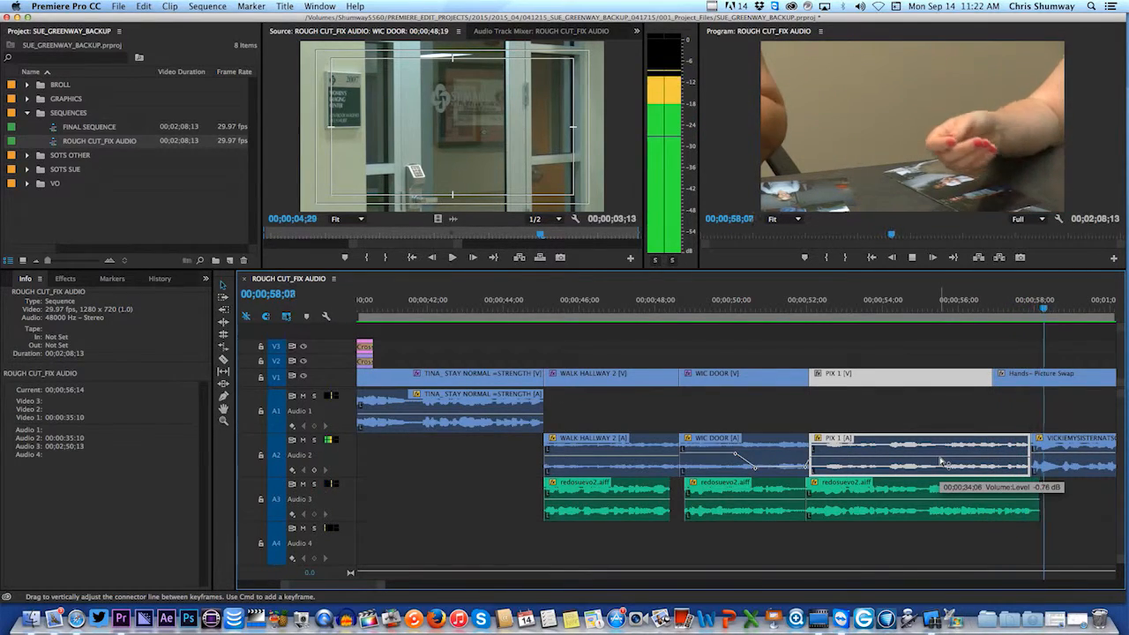
key("space")
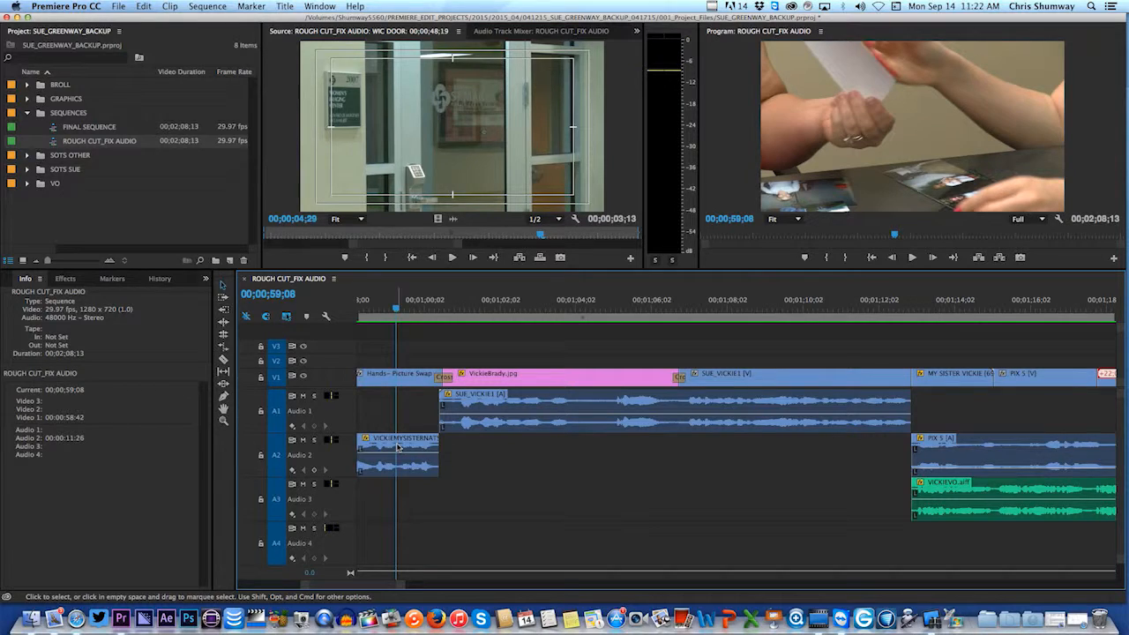
Step: Play the VICKIEMYSISTERNATSOUND clip, adjust its volume to -0.37 dB and bring the playhead to 00;00;59;03
mouse_move(397, 447)
left_click(398, 451)
key("space")
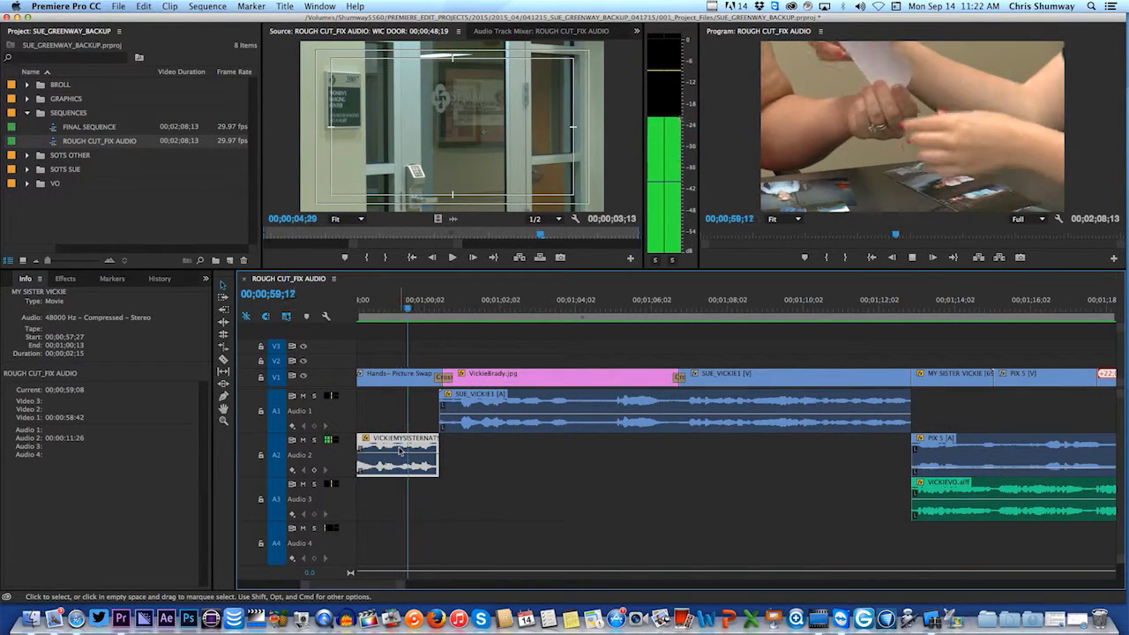
key("space")
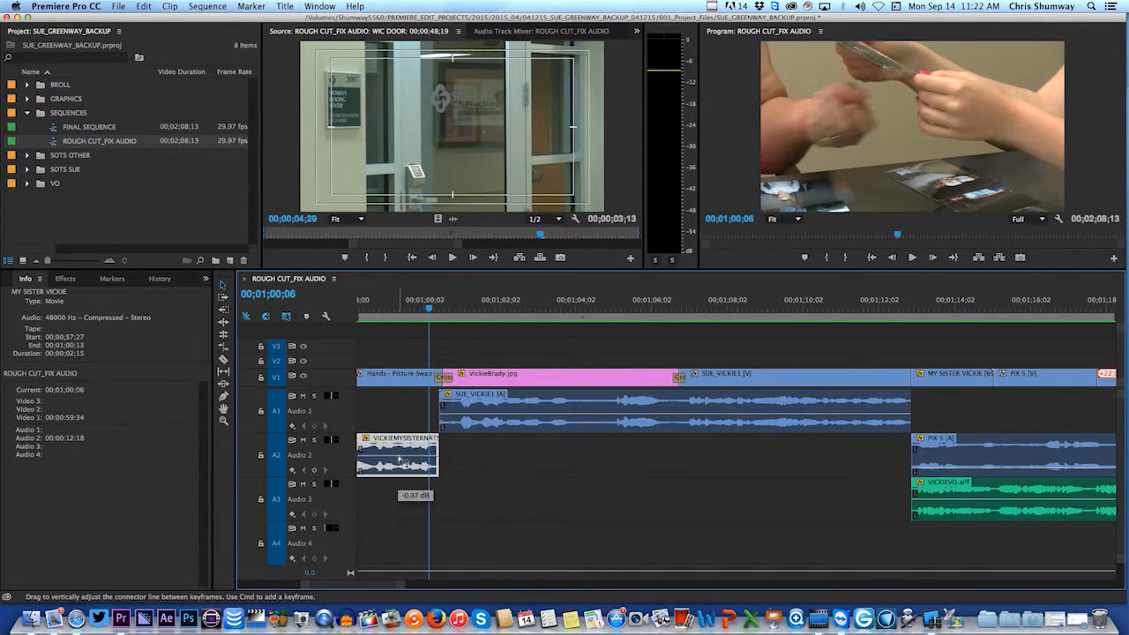
left_click_drag(427, 312, 437, 312)
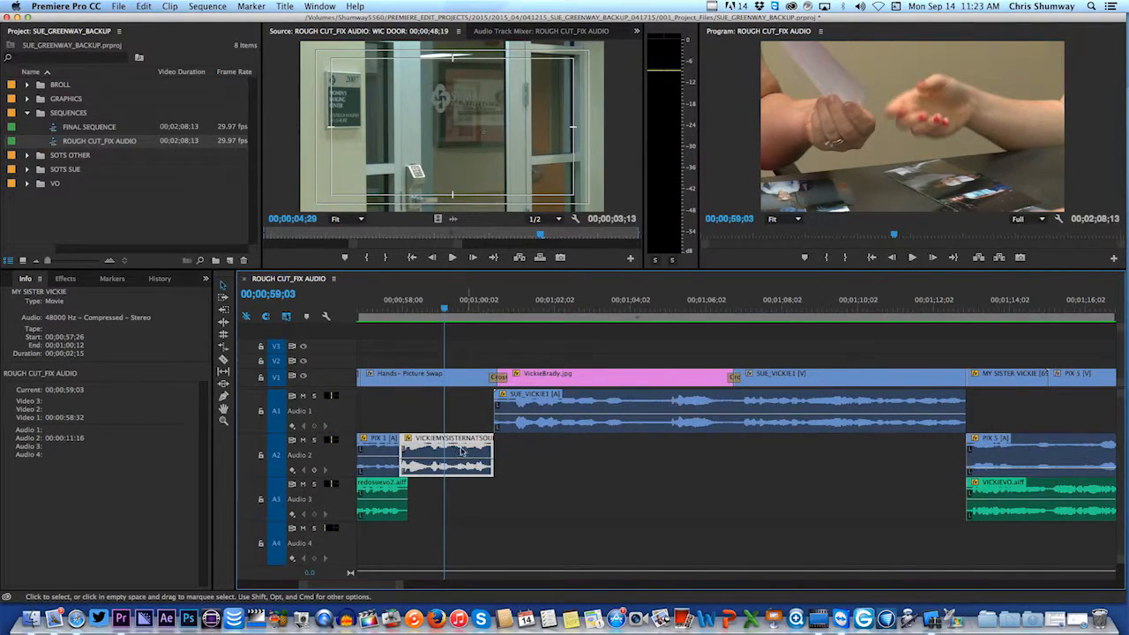
Step: Decrease the VICKIEMYSISTERNATSOUND clip's volume by a few increments and raise it again by several increments
mouse_move(450, 461)
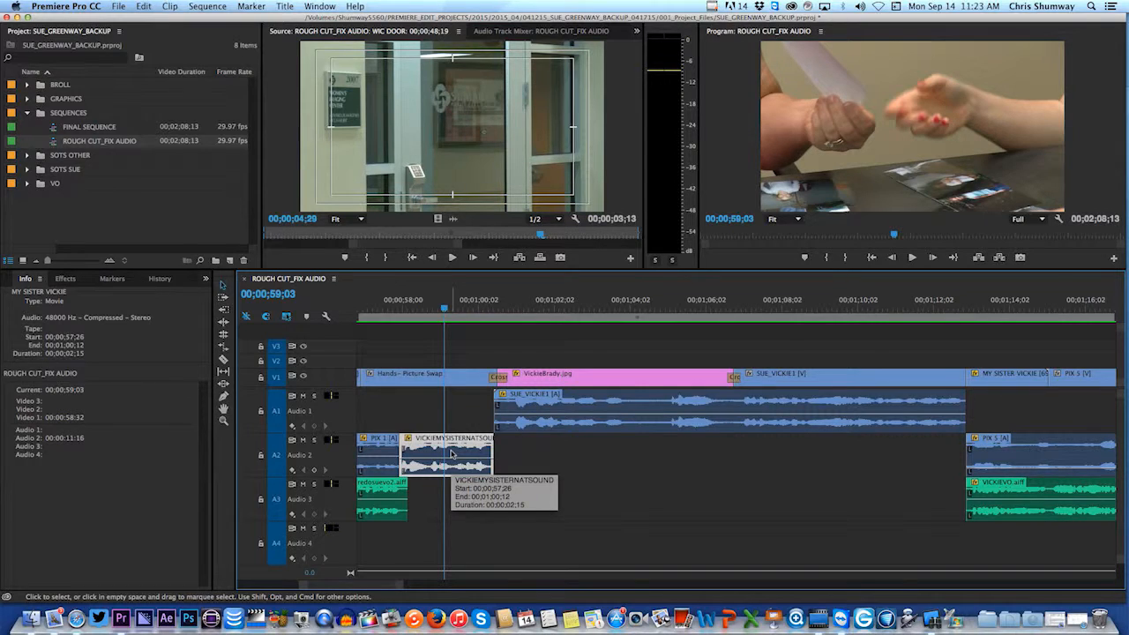
key("bracketleft")
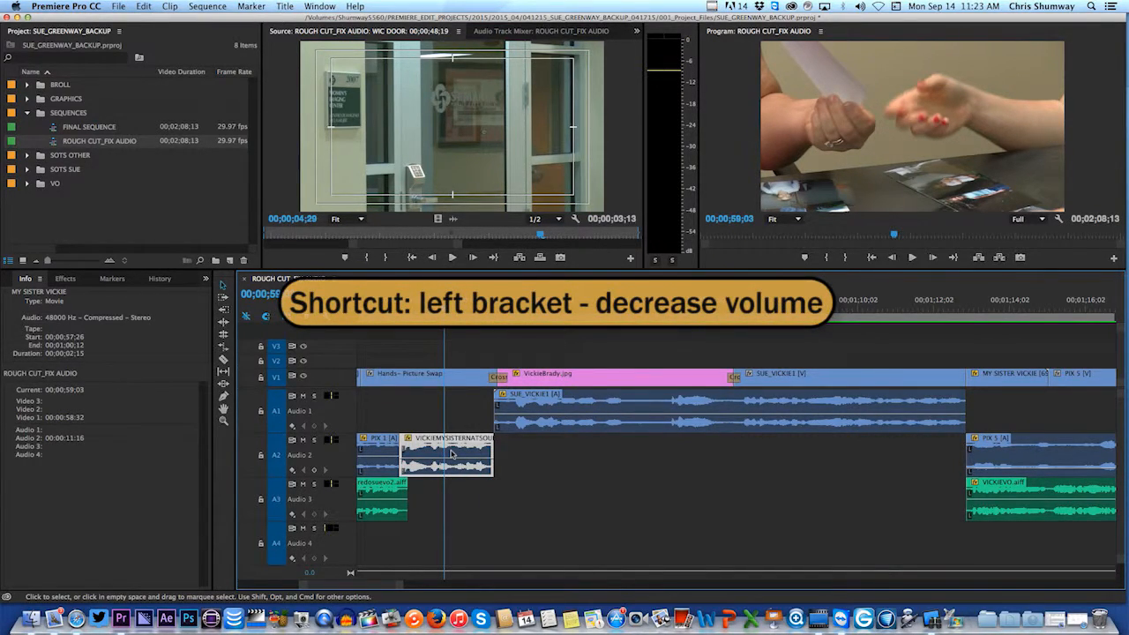
key("bracketleft")
key("bracketleft")
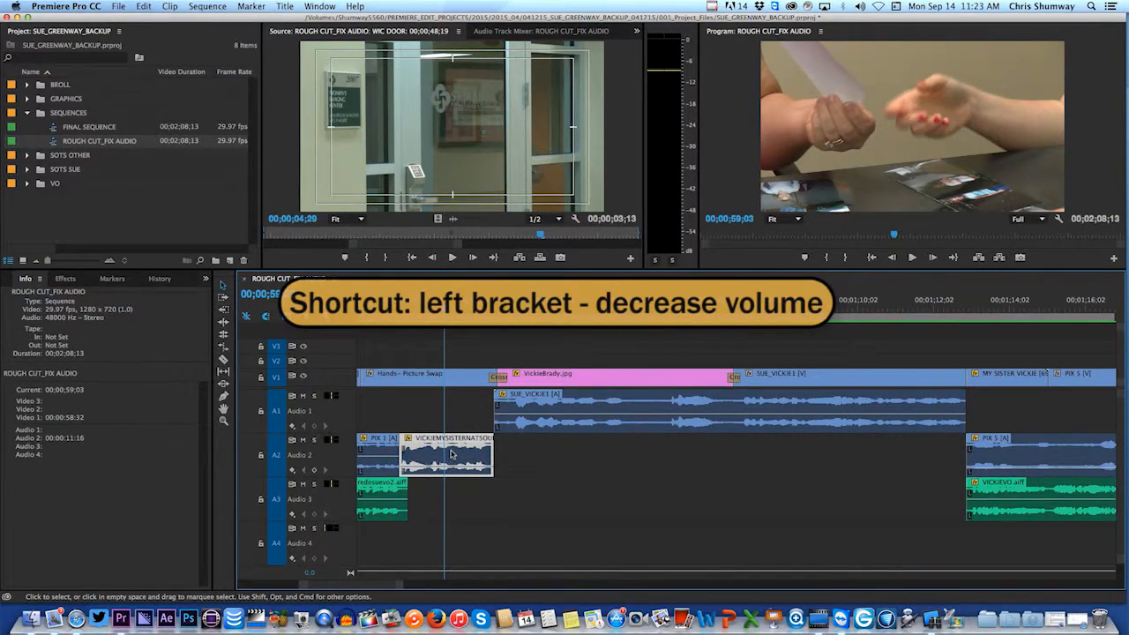
key("bracketright")
key("bracketright")
key("bracketright")
key("bracketright")
key("bracketright")
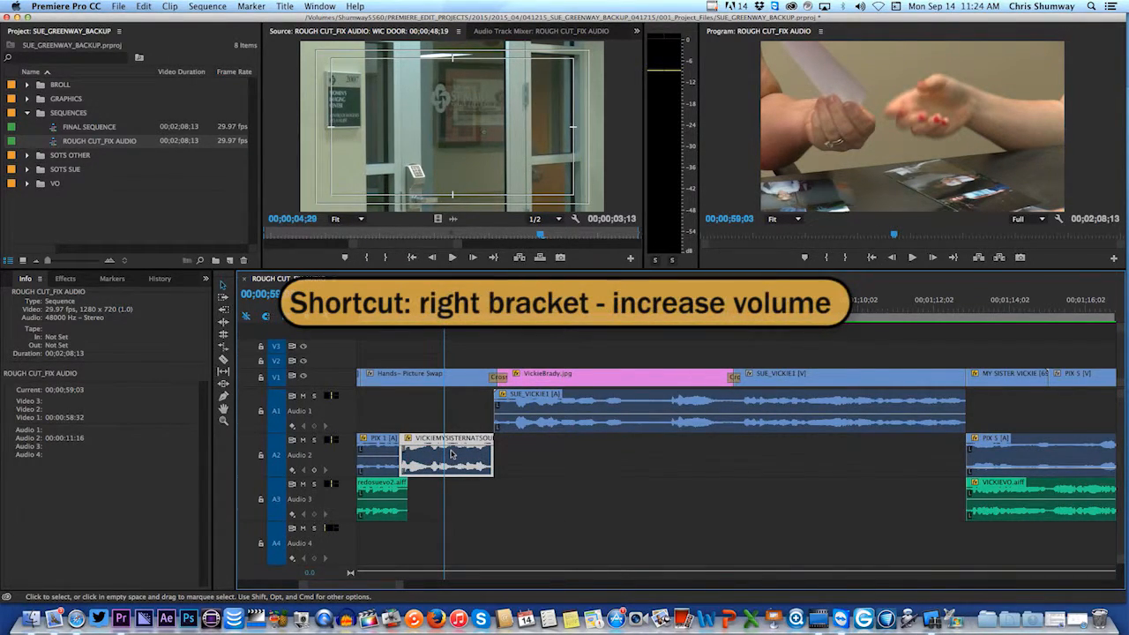
key("bracketright")
key("bracketright")
key("bracketright")
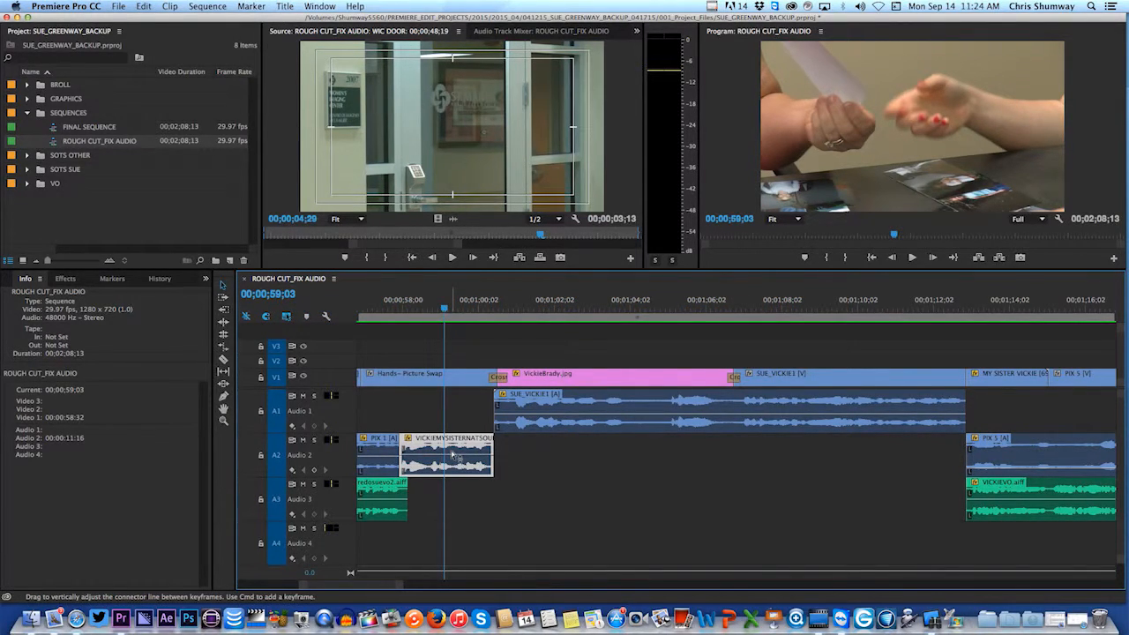
Step: Play the VICKIEMYSISTERNATSOUND clip repeatedly from its start to check its peak level
key("space")
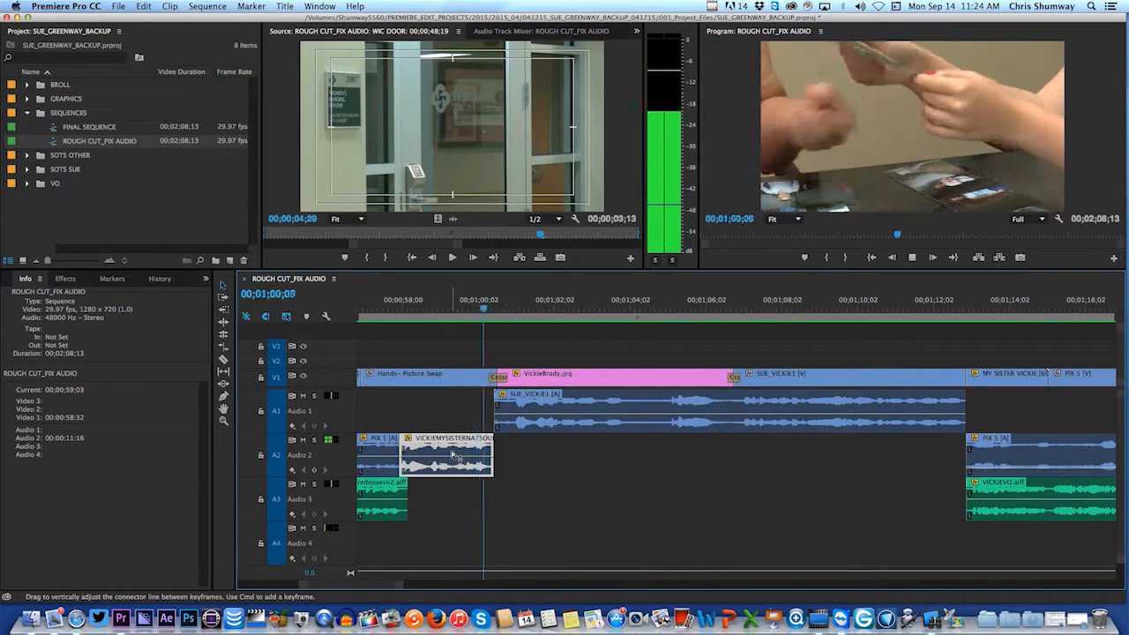
key("Up")
key("Up")
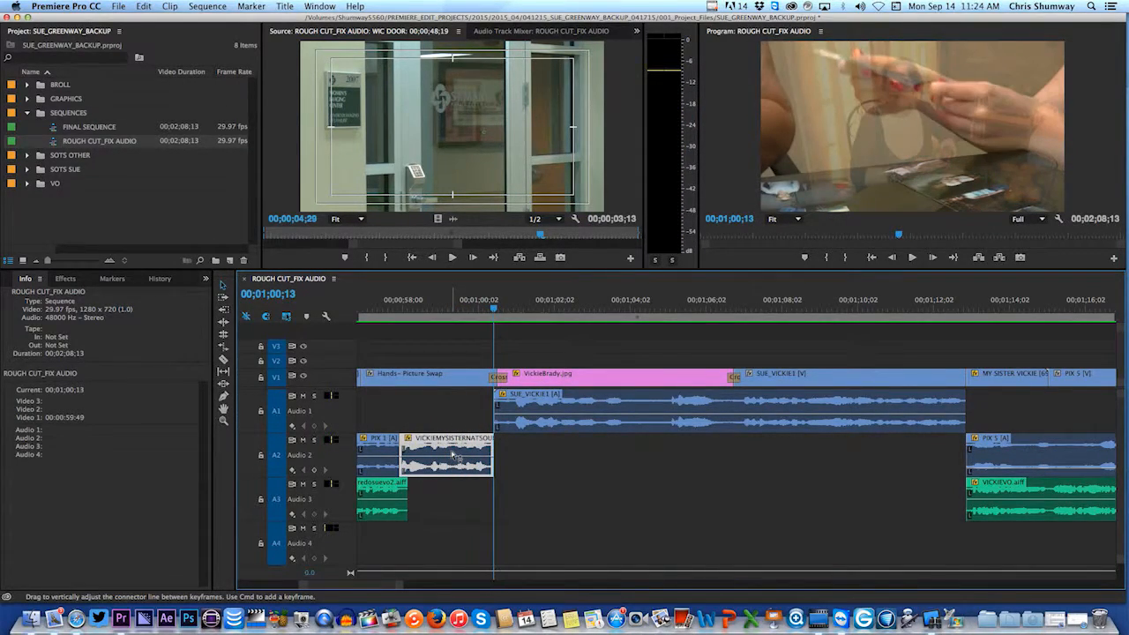
key("space")
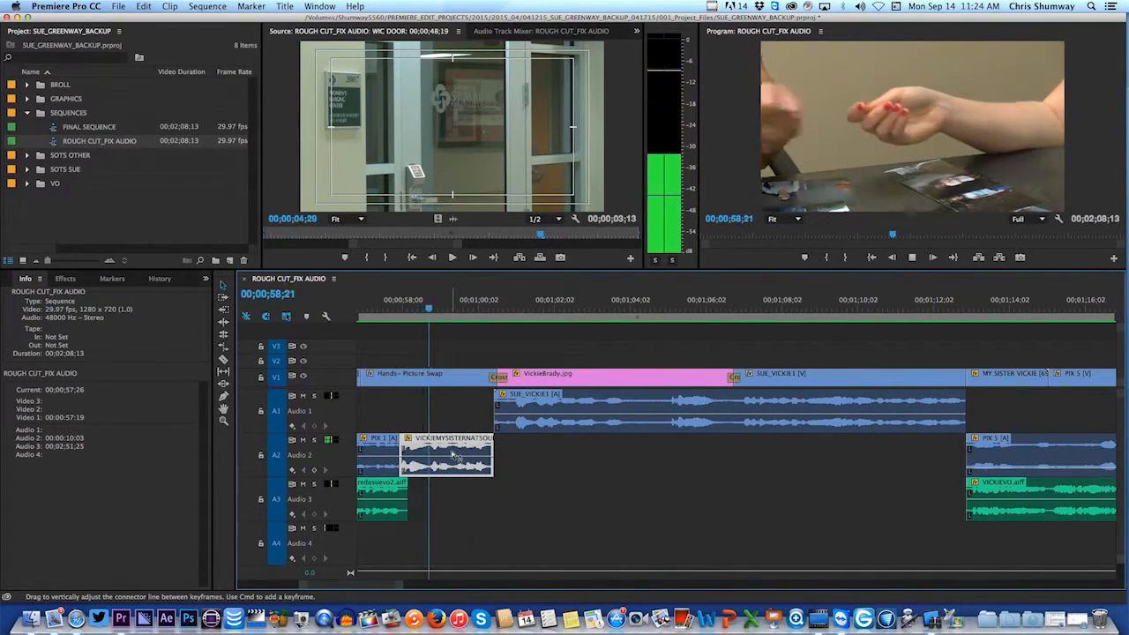
key("space")
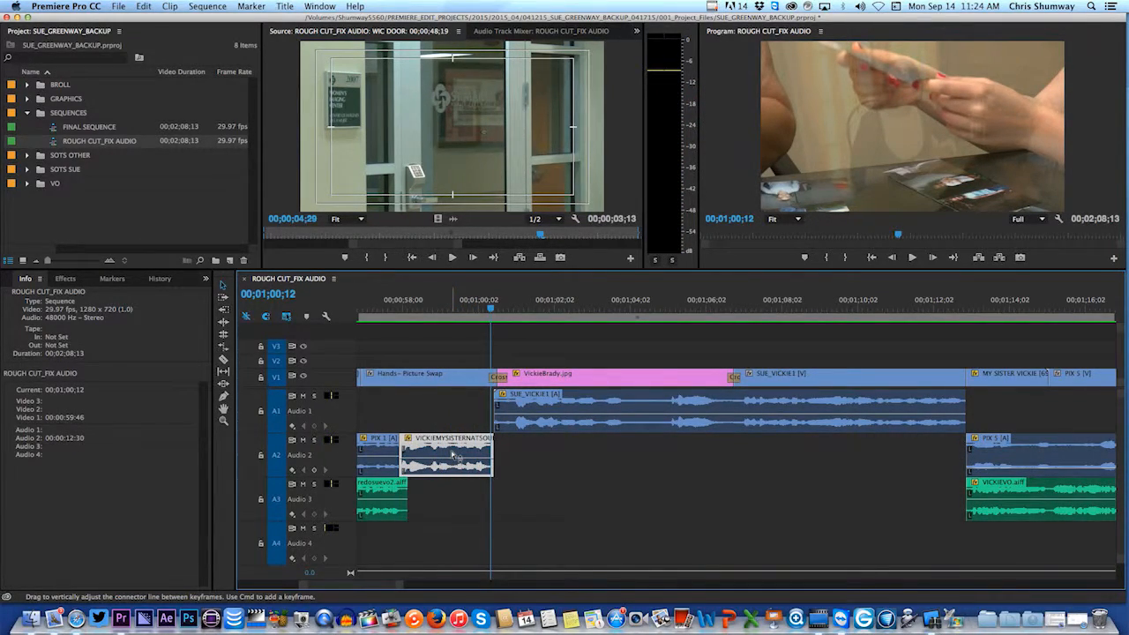
key("Up")
key("Up")
key("space")
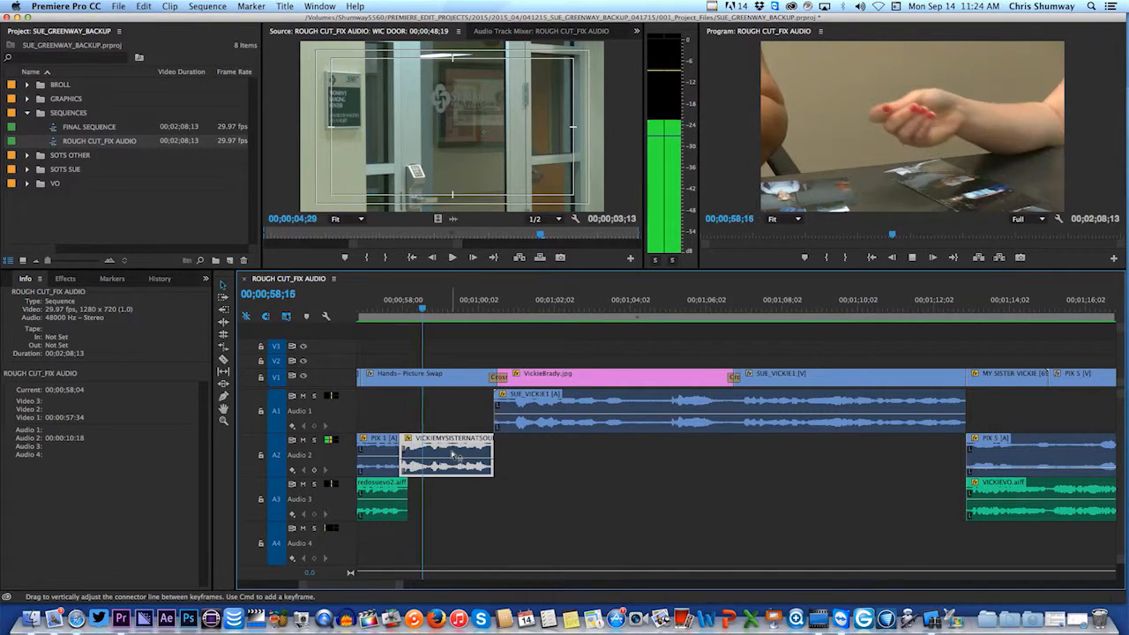
key("space")
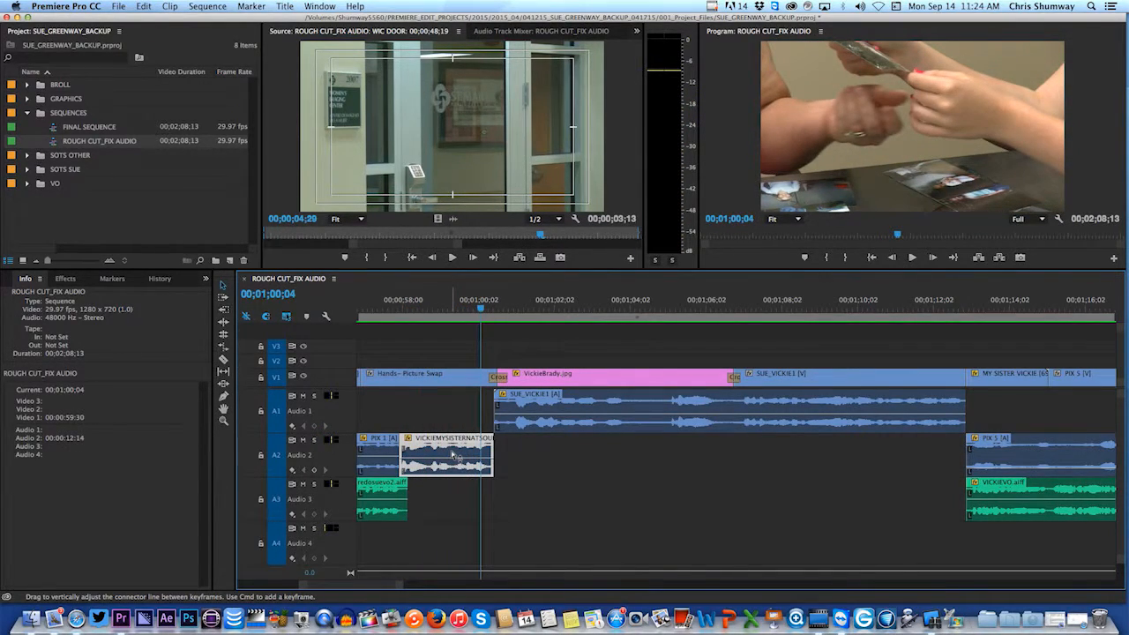
Step: Select the PIX 5 clip on Audio 2 and advance the playhead through the following edit points to 00;01;15;03
left_click(1004, 454)
key("Down")
key("Down")
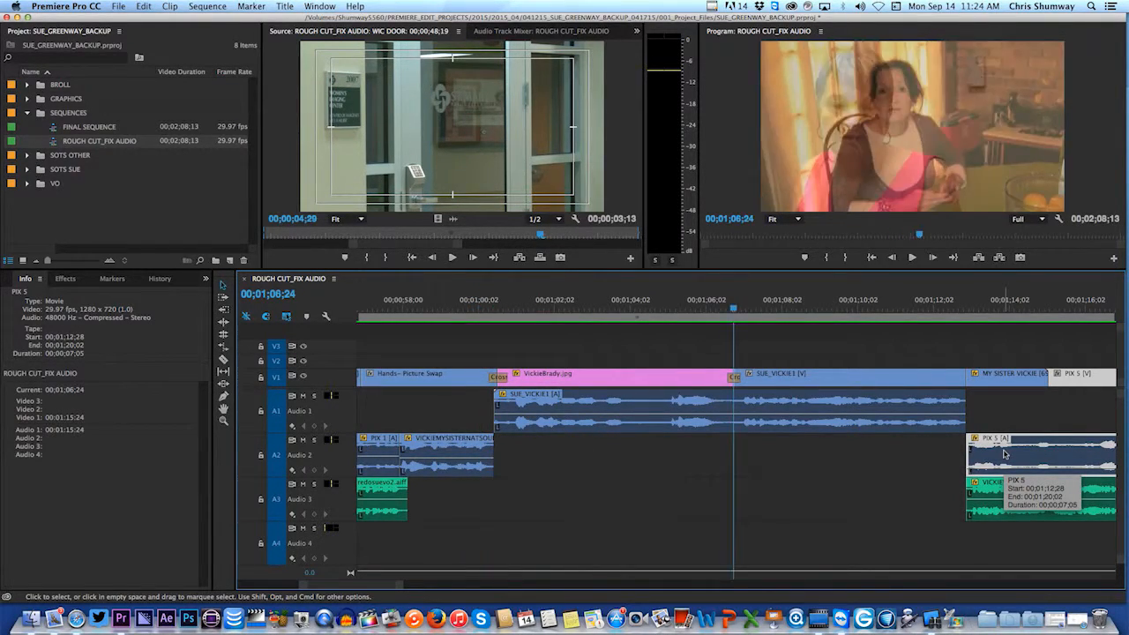
key("Down")
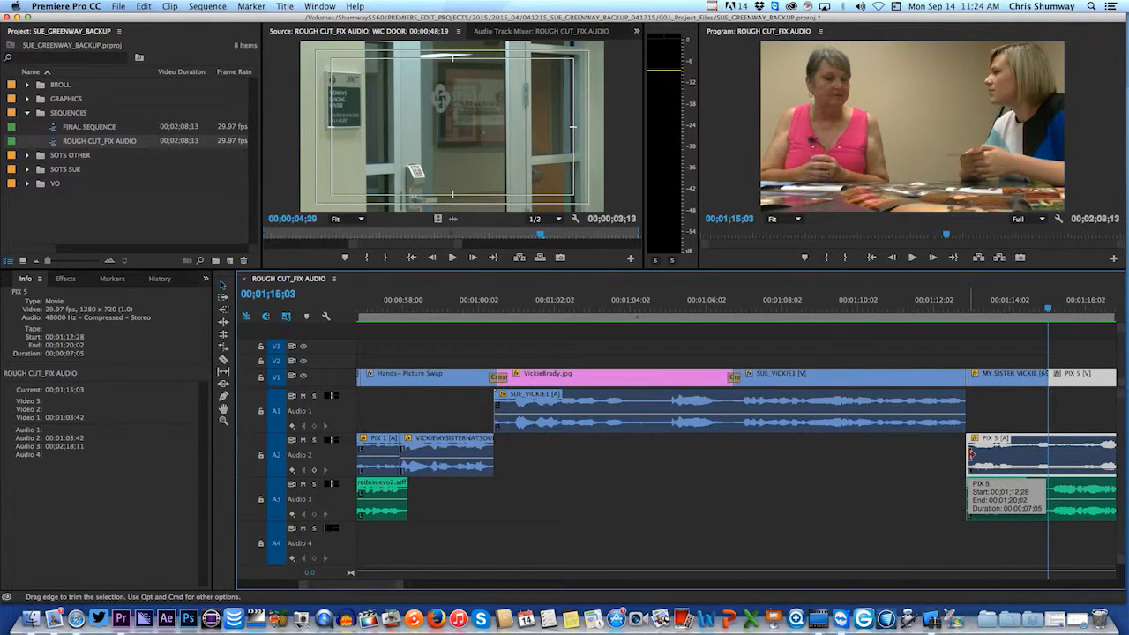
left_click(463, 449)
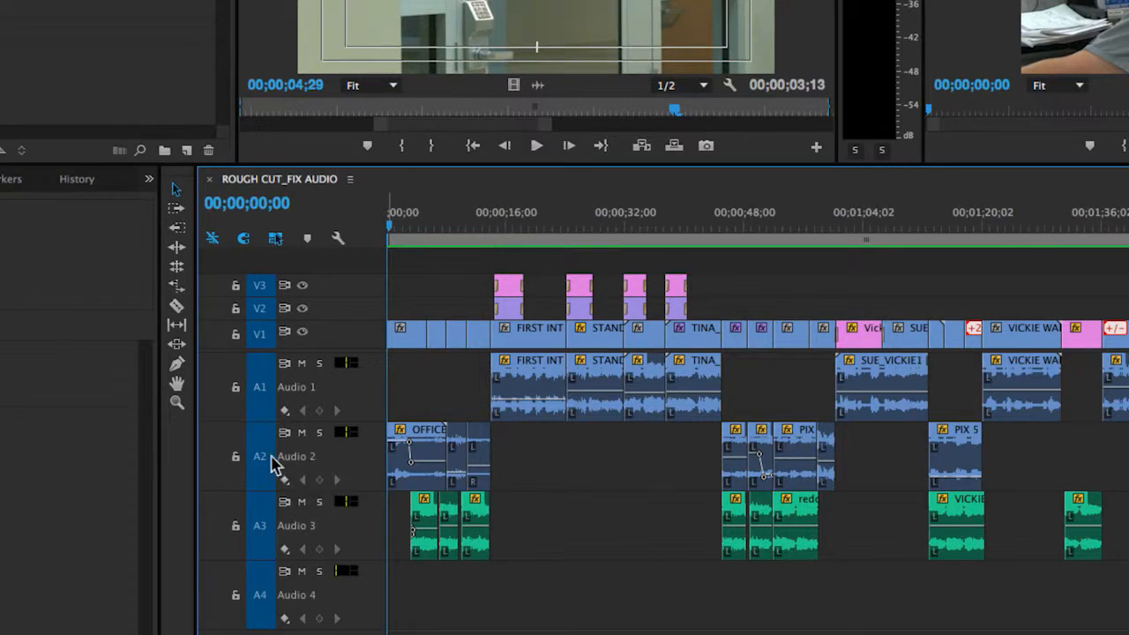
Step: Examine the individual clips on Audio 2 and their separate volume lines and keyframes, beginning and ending with the OFFICE clip
left_click(421, 461)
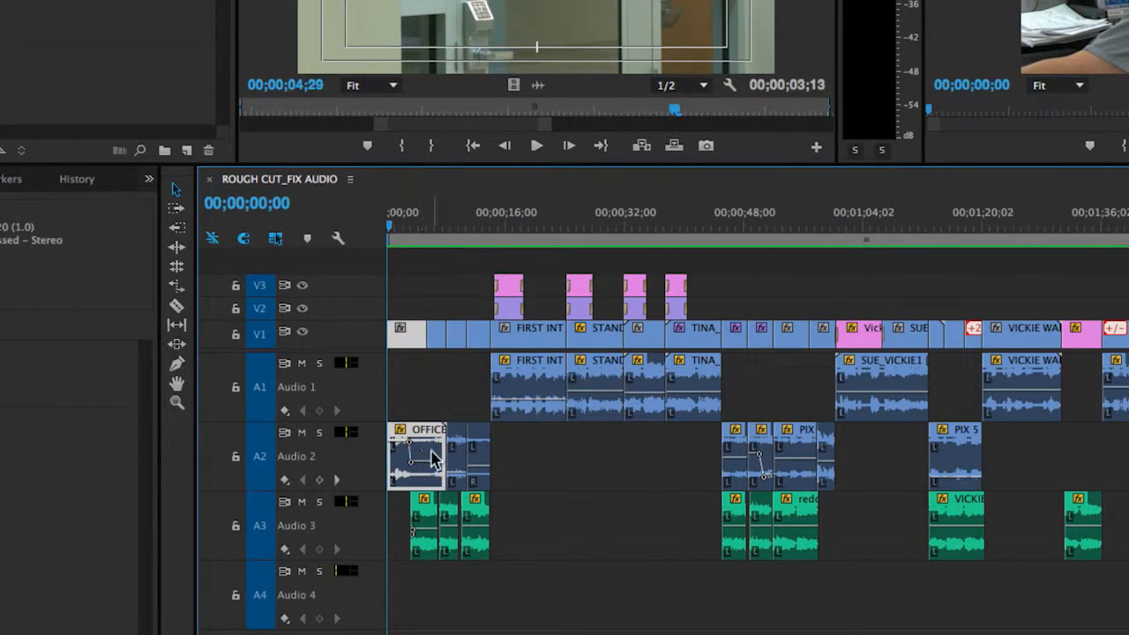
left_click(455, 459)
left_click(422, 459)
left_click(457, 459)
left_click_drag(460, 460, 826, 473)
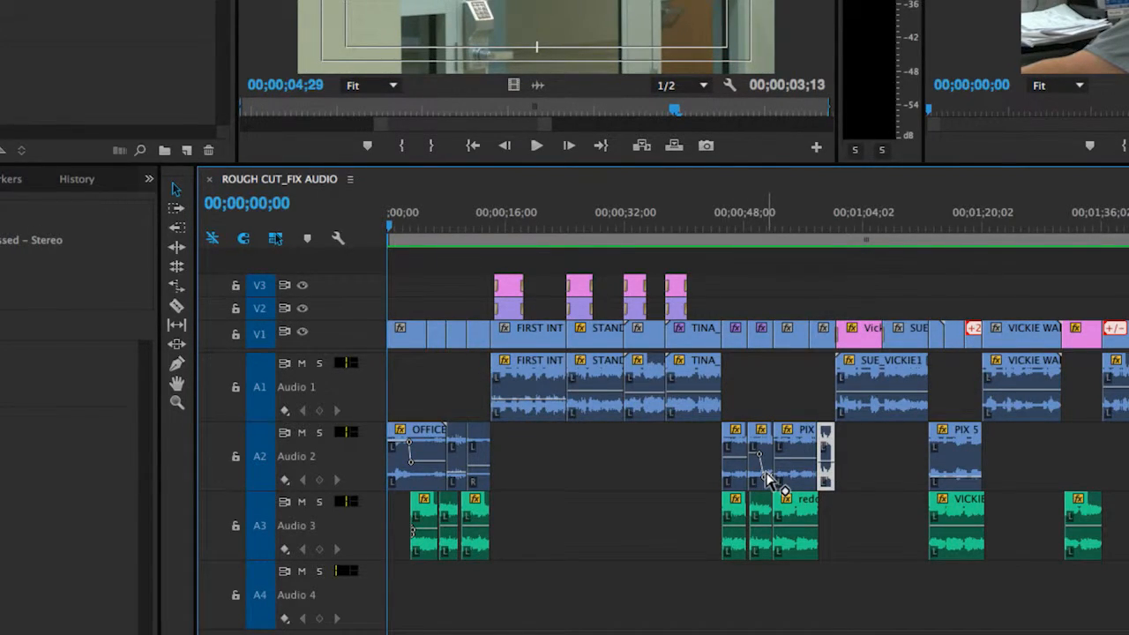
mouse_move(766, 481)
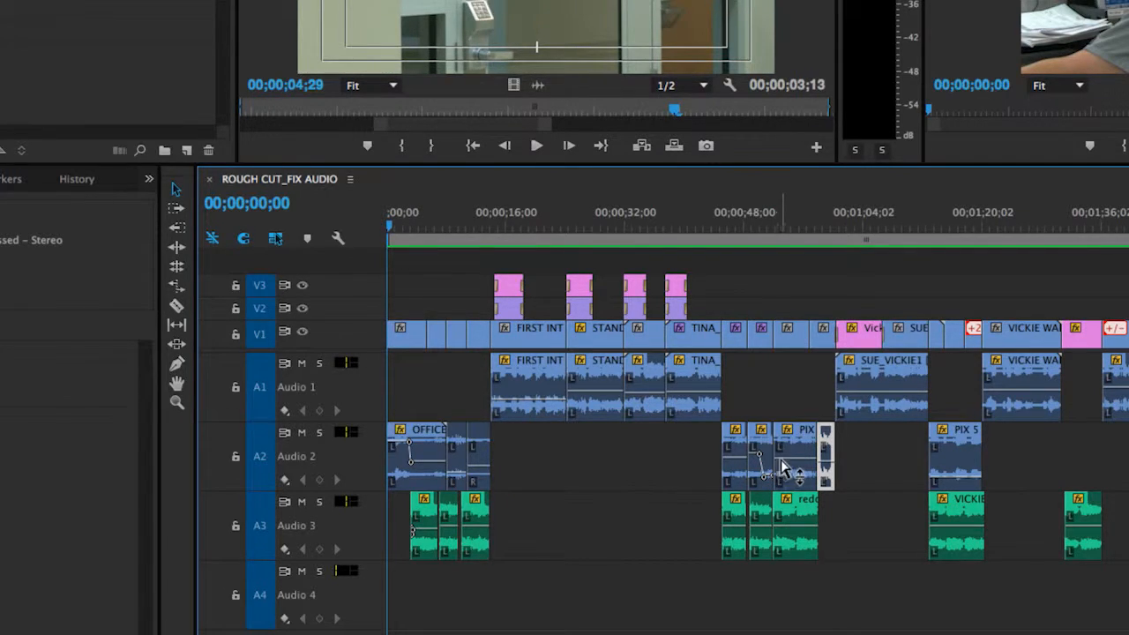
left_click(424, 458)
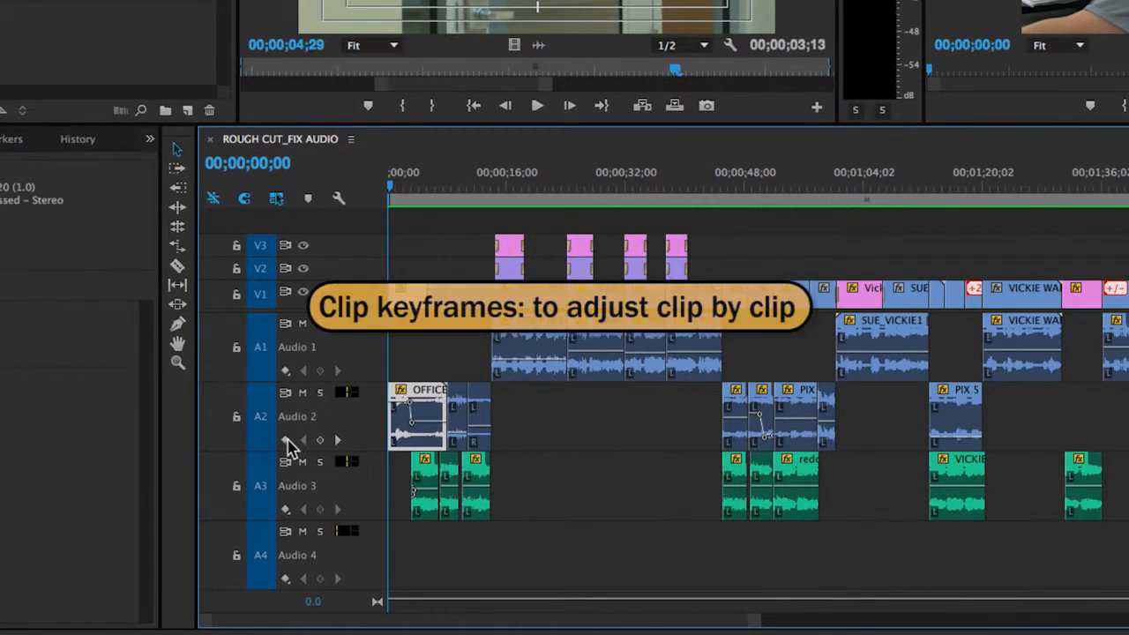
Step: Switch Audio 2 from clip keyframes to track keyframes for volume
left_click(286, 447)
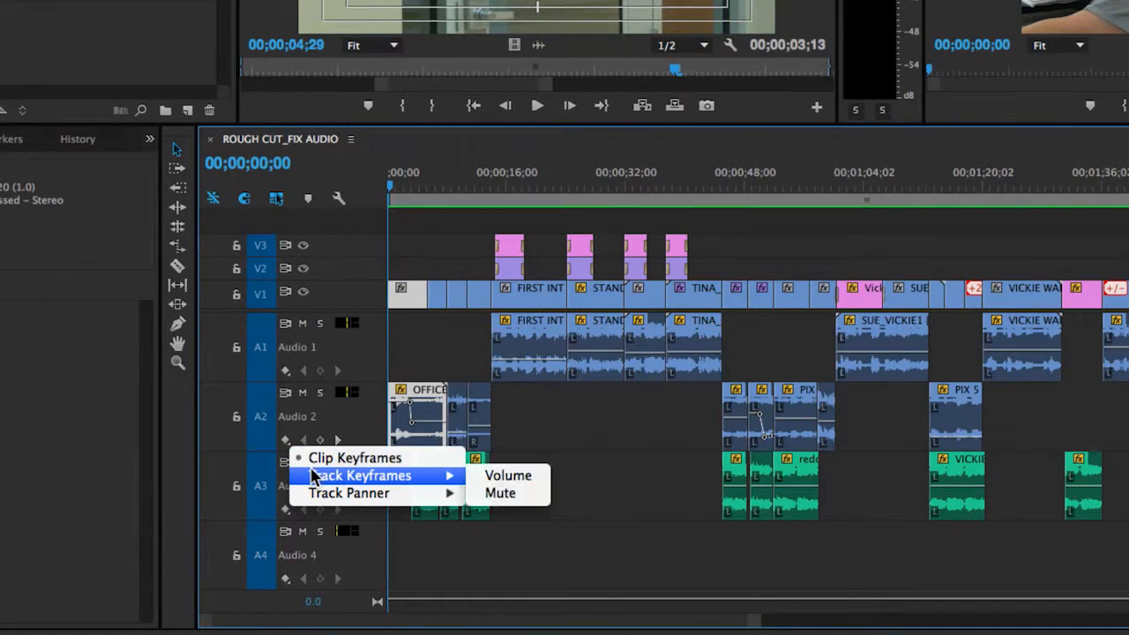
mouse_move(310, 474)
left_click(491, 478)
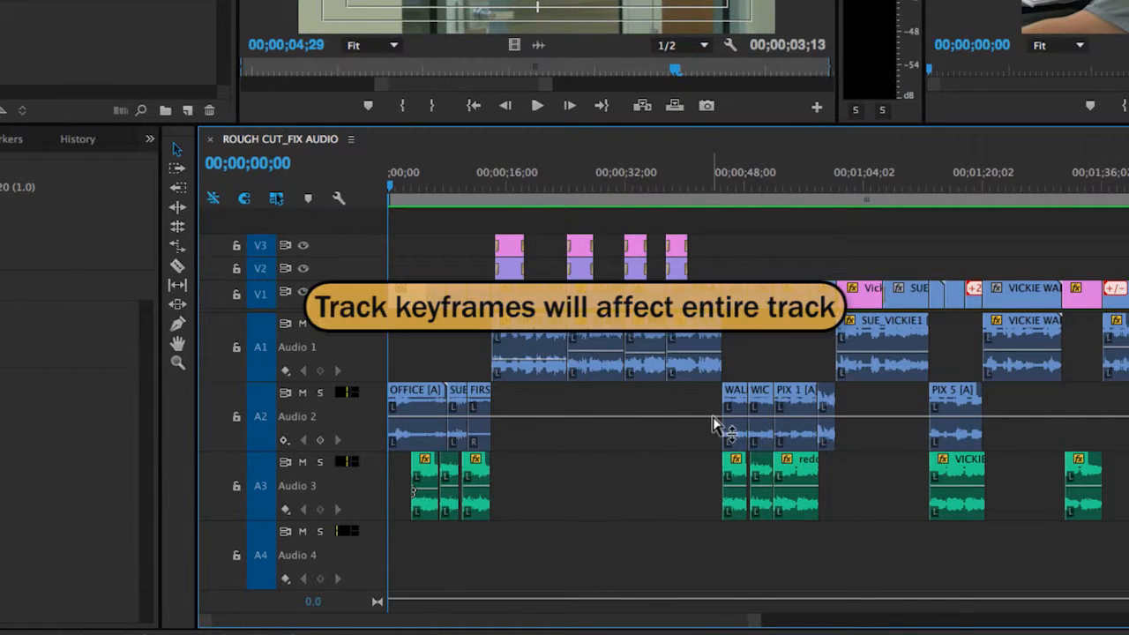
left_click(286, 439)
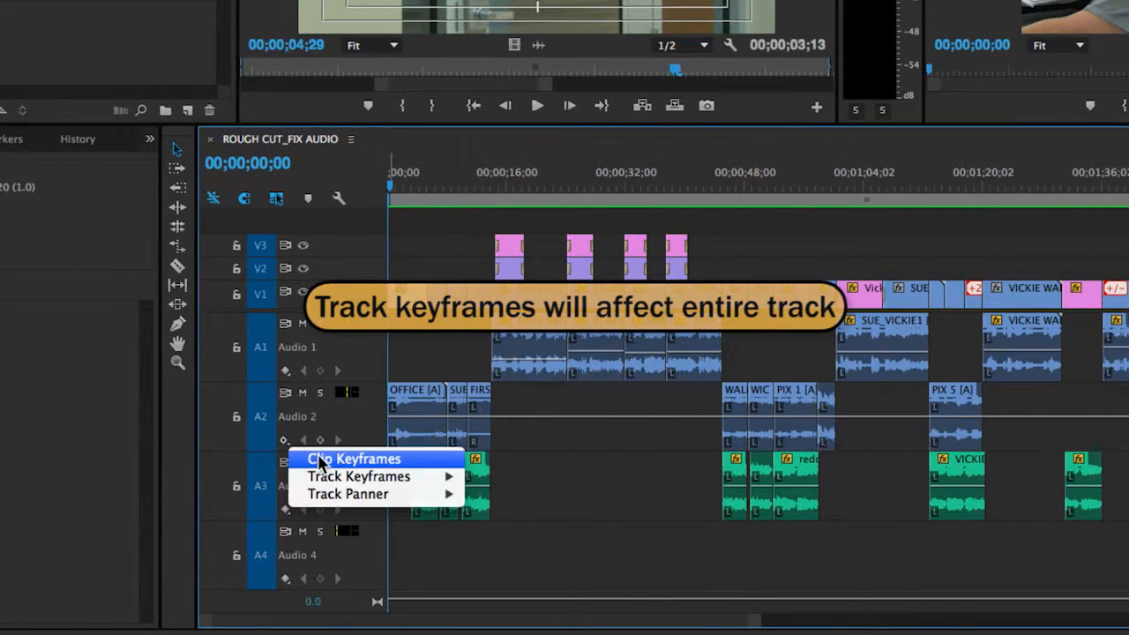
mouse_move(323, 478)
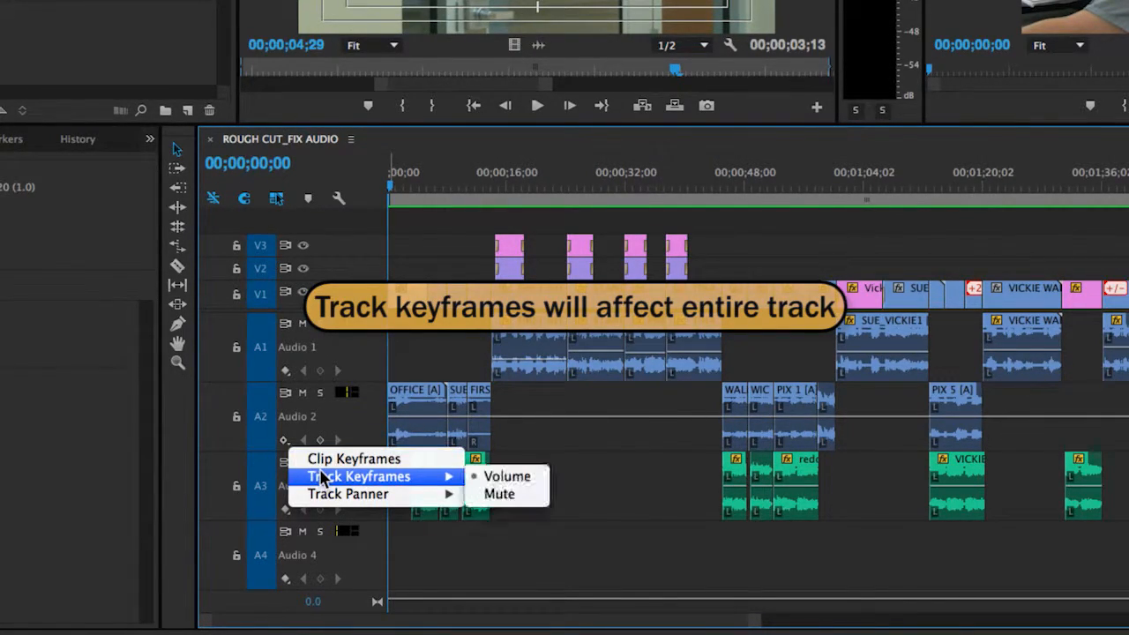
left_click(529, 476)
left_click(561, 491)
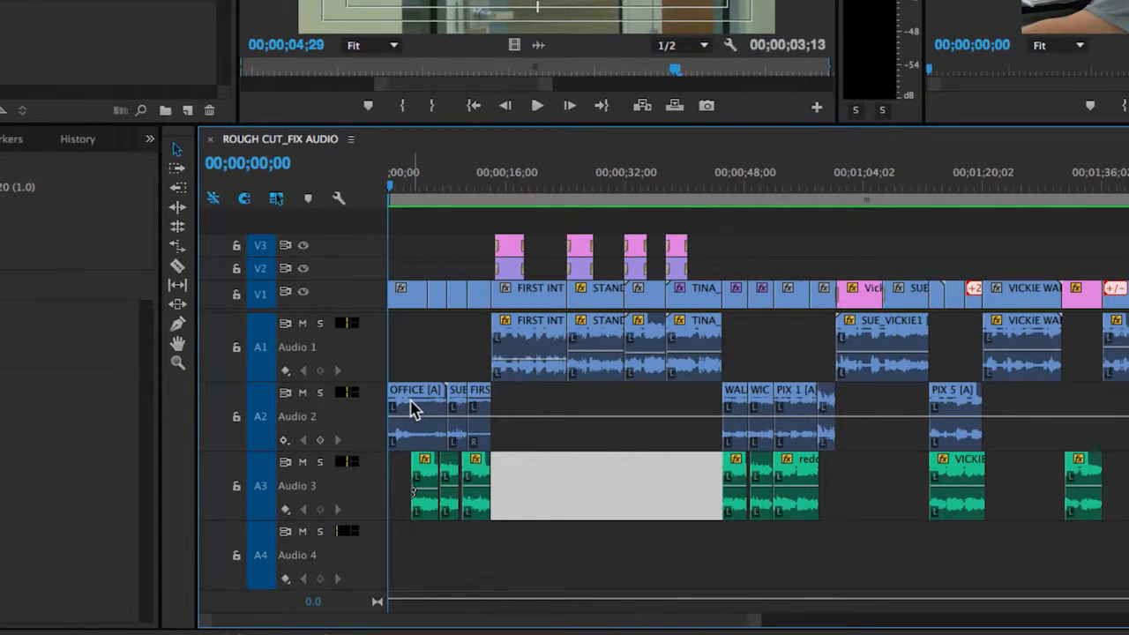
Step: Add two track volume keyframes on Audio 2 in the empty gap after the three opening clips
key("ctrl+s")
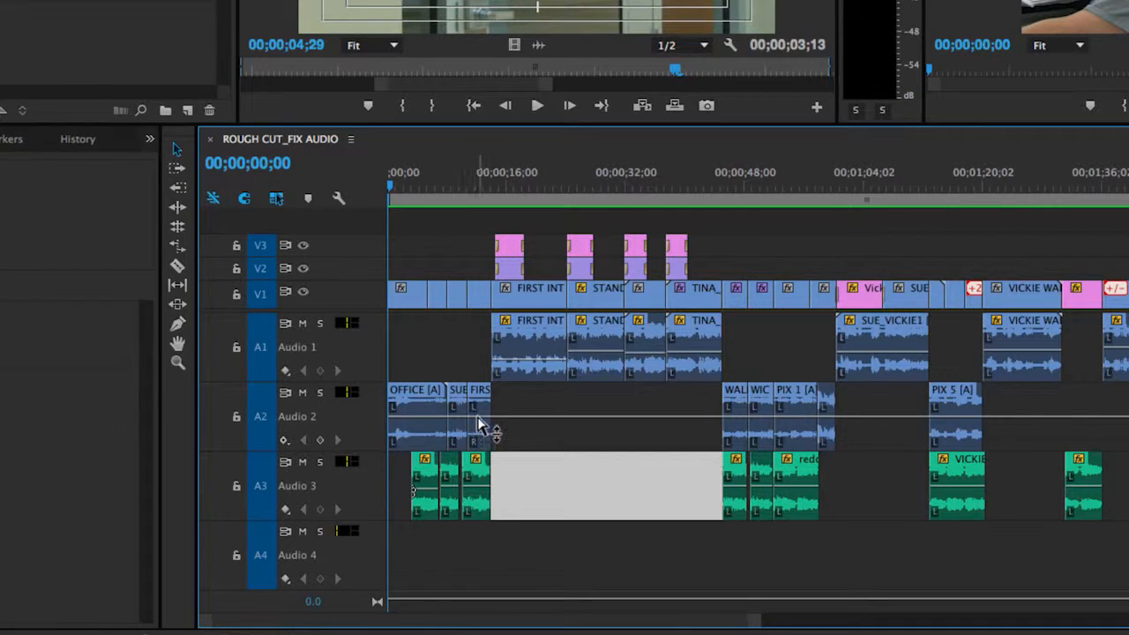
left_click(507, 417, "ctrl")
left_click(563, 417, "ctrl")
Step: Try raising the second track volume keyframe on Audio 2 so all the following clips get louder, and undo the level changes
mouse_move(563, 420)
left_mouse_down()
mouse_move(563, 394)
mouse_move(571, 408)
left_mouse_up()
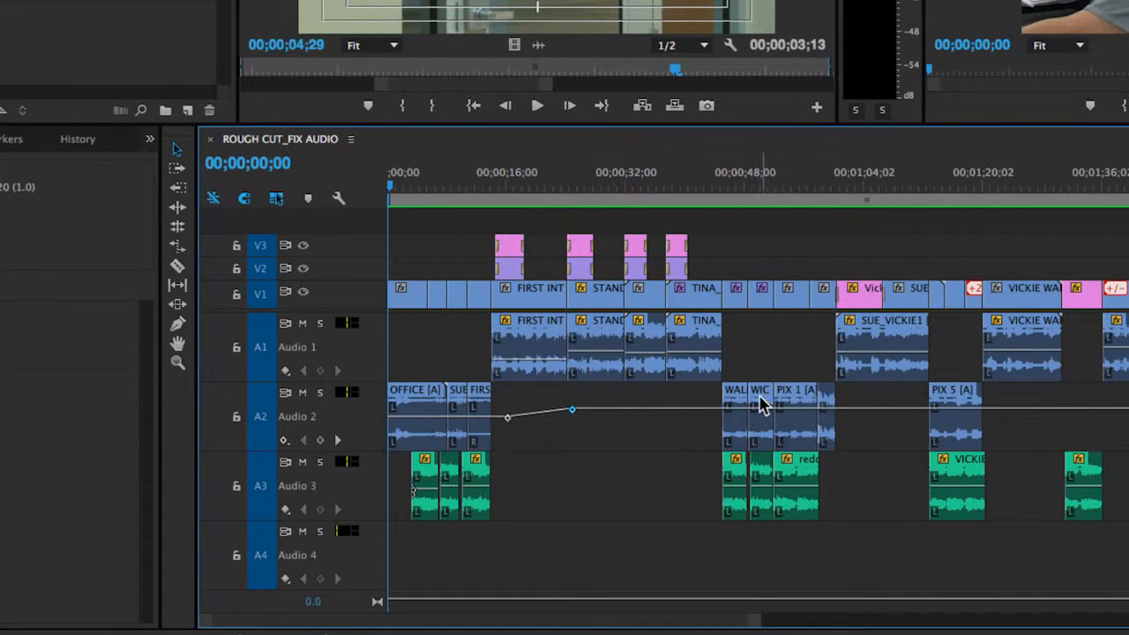
left_click_drag(548, 408, 549, 394)
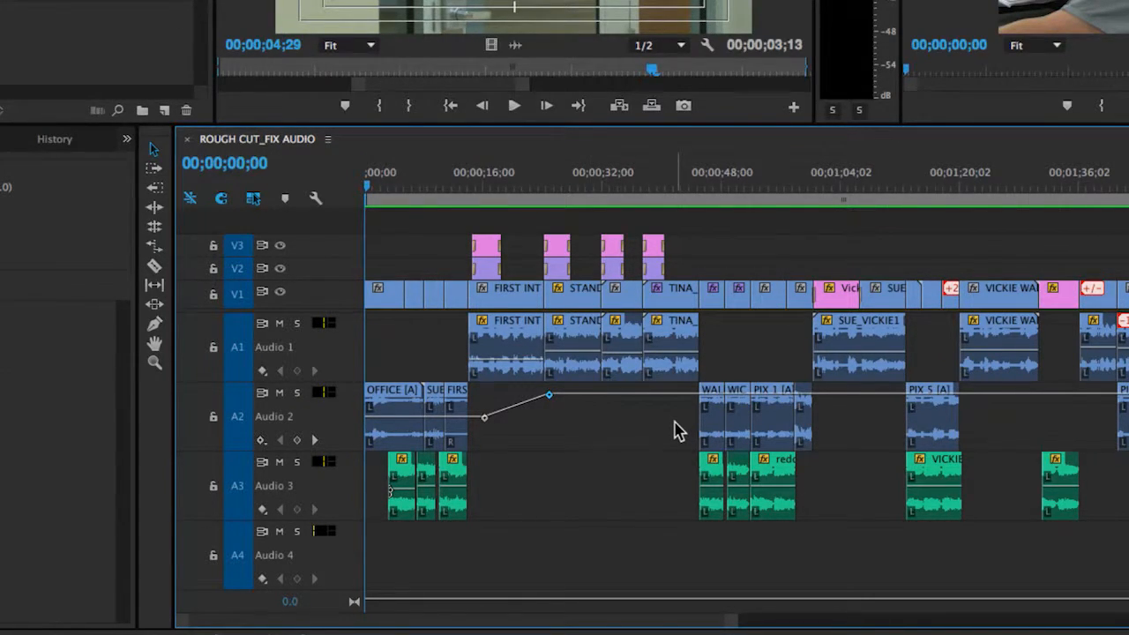
key("super+z")
key("super+z")
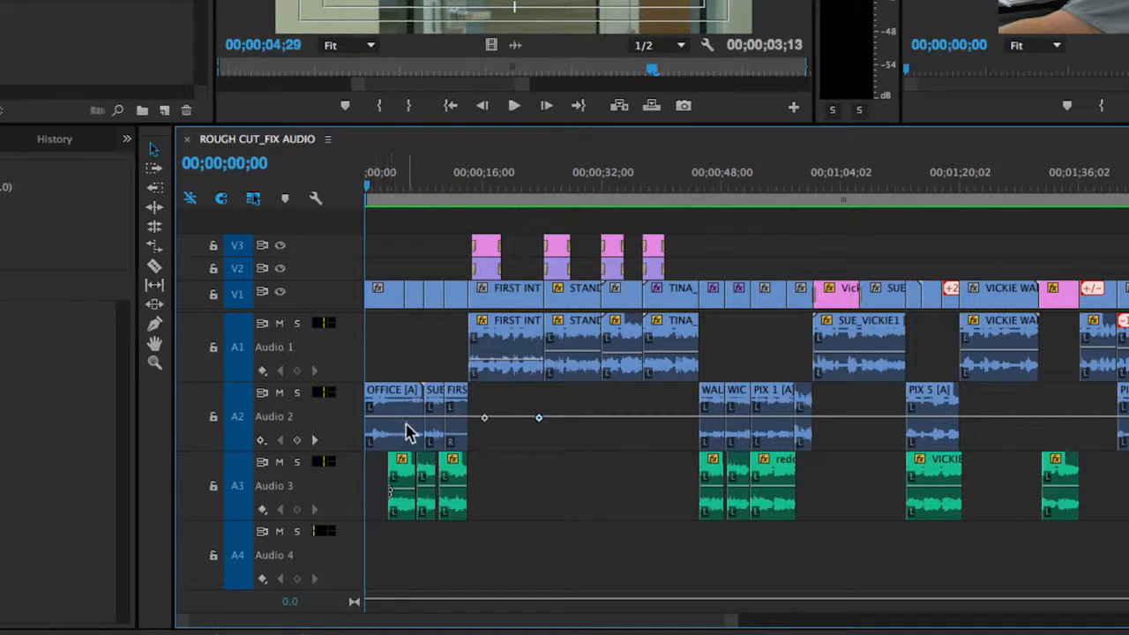
Step: Switch Audio 2 back to clip keyframes and lower the OFFICE clip's volume at its first keyframe
left_click(262, 440)
left_click(300, 456)
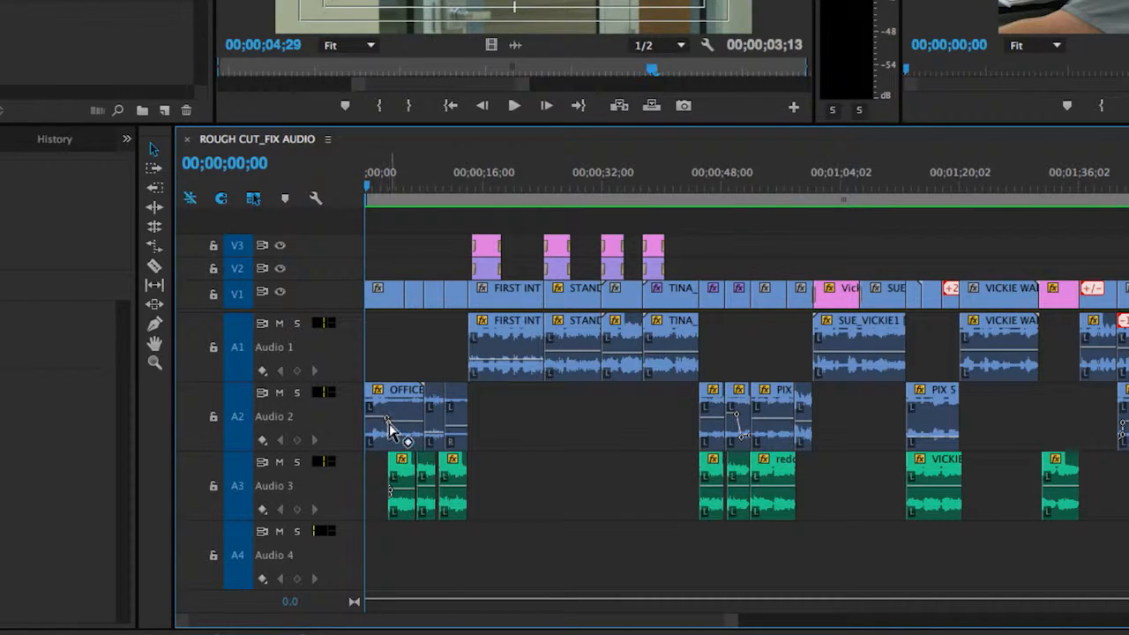
left_click_drag(401, 430, 403, 421)
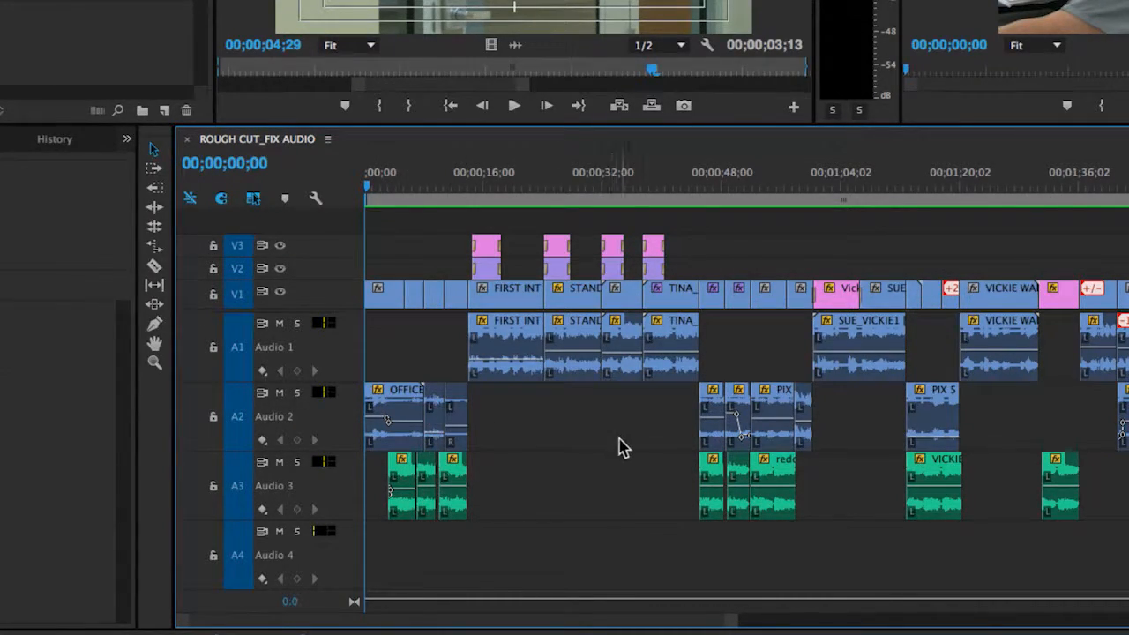